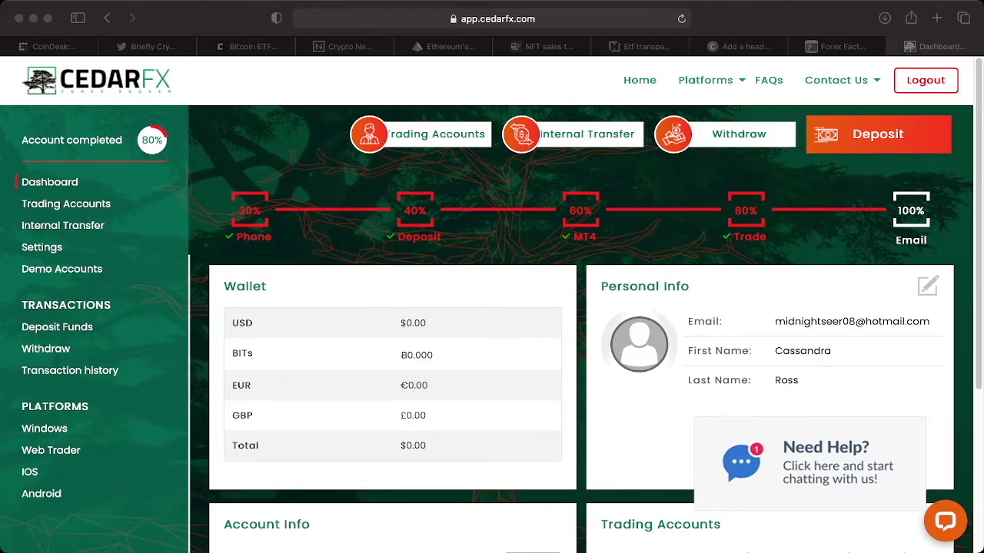
# - Open the deposit funds page and choose Bitcoin via Instacoins as the deposit method with the USD wallet
pyautogui.press('super+Tab')
pyautogui.moveTo(581, 215)
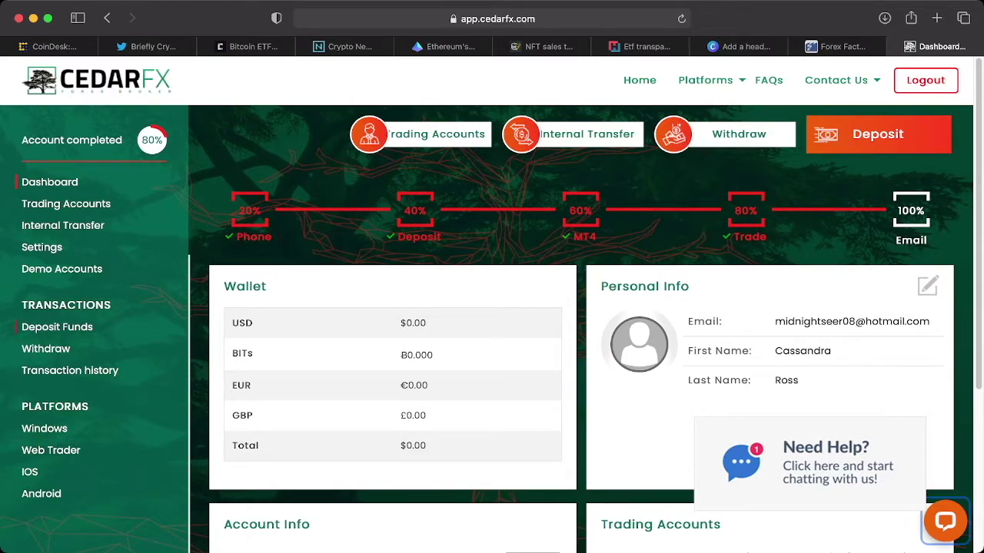
pyautogui.click(57, 327)
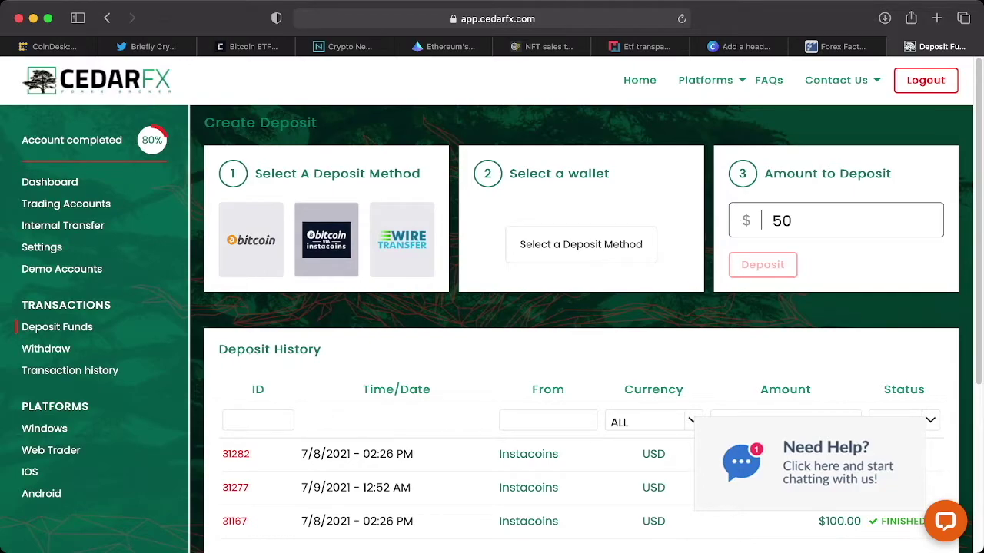
pyautogui.click(326, 240)
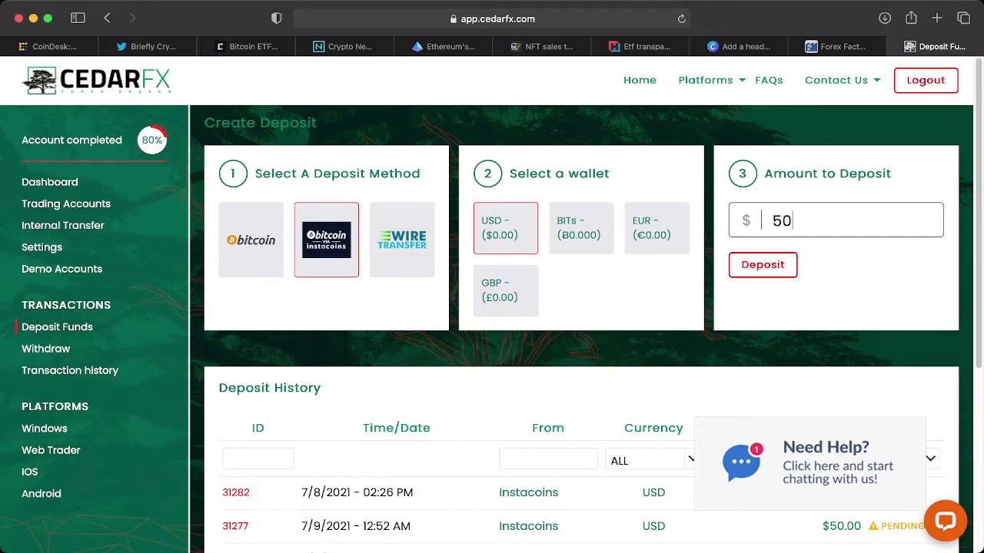
# - Try a deposit amount of 50 dollars and clear the amount field again
pyautogui.press('BackSpace')
pyautogui.press('BackSpace')
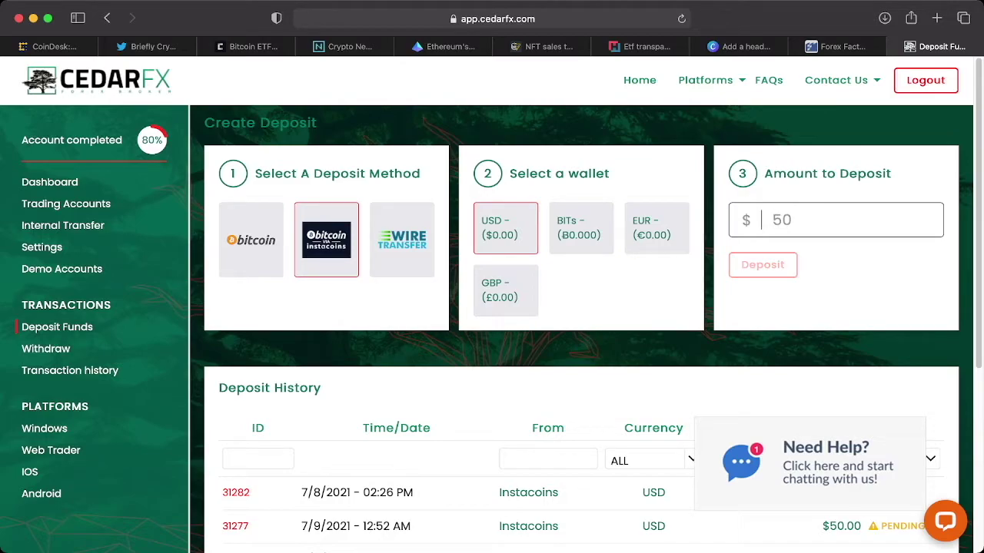
pyautogui.write('5.00')
pyautogui.press('super+a')
pyautogui.write('50')
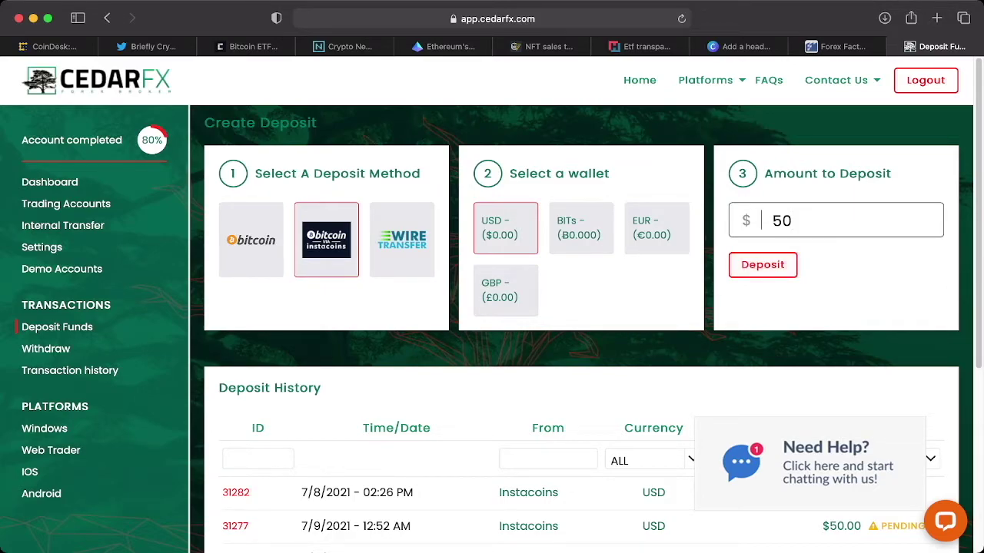
pyautogui.press('BackSpace')
pyautogui.press('BackSpace')
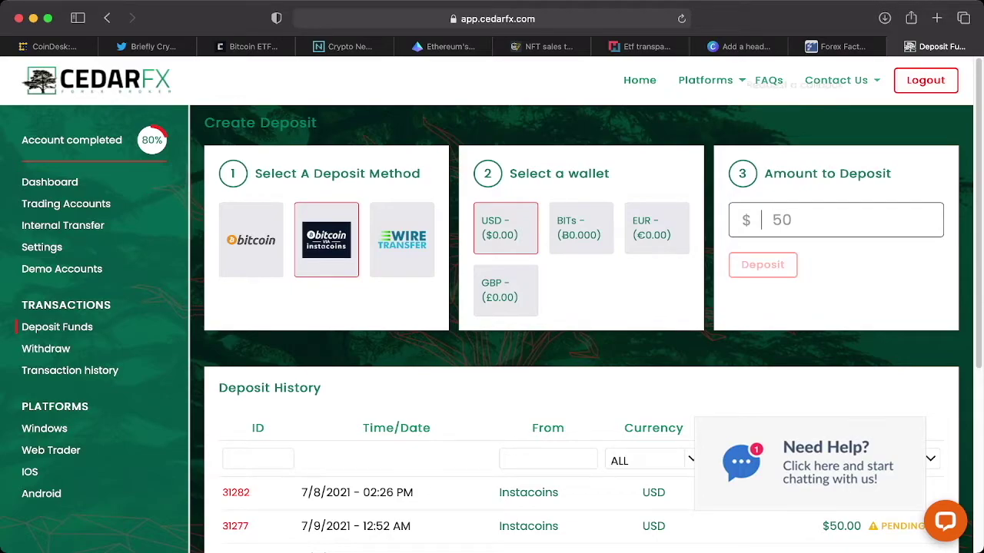
# - Open instacoins.com in a new tab and go to the account's Bitcoin purchase page
pyautogui.press('super+t')
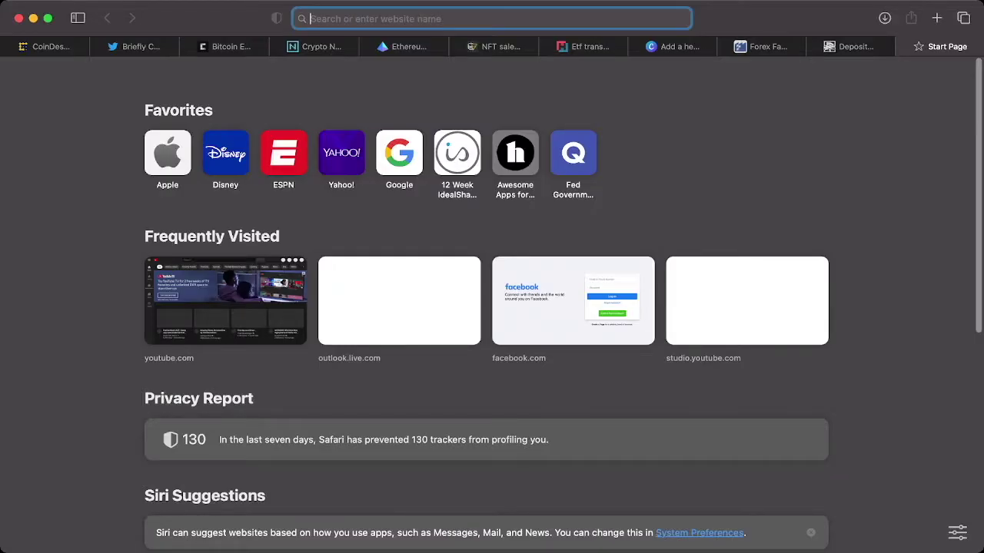
pyautogui.write('instacoins.com')
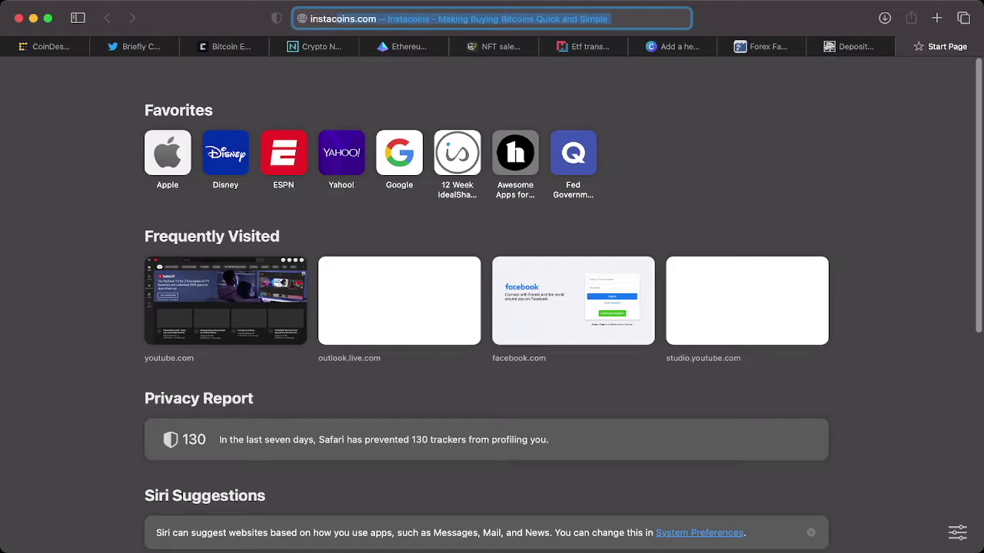
pyautogui.press('Return')
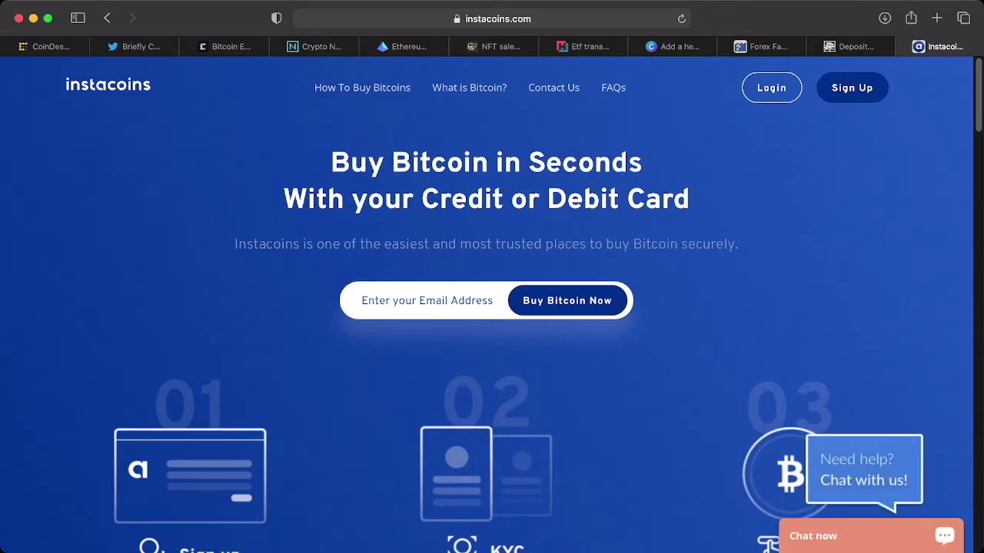
pyautogui.press('super+Tab')
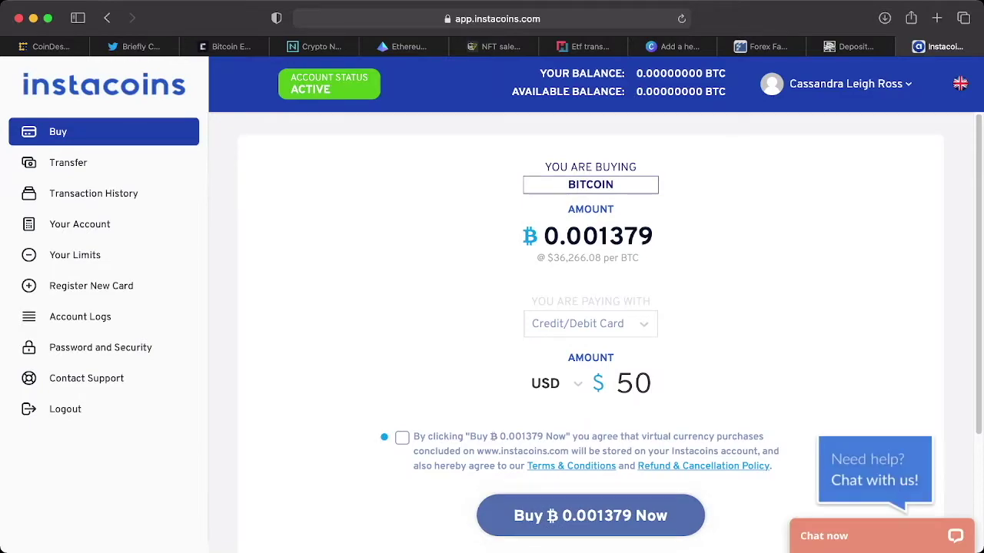
# - Compare the CedarFX deposit form with the Instacoins purchase form, examining its payment method, amount and terms
pyautogui.hotkey('ctrl', 'shift', 'Tab')
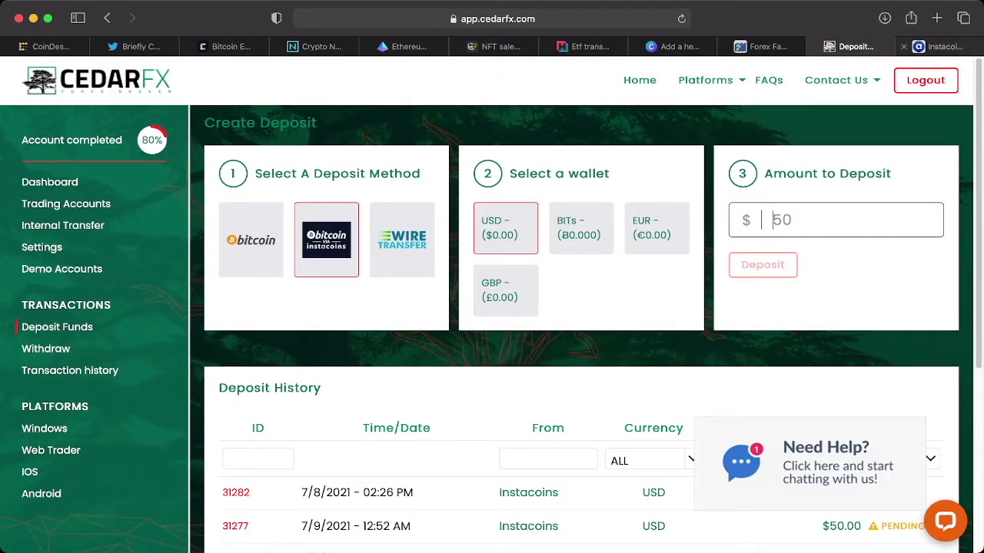
pyautogui.click(941, 46)
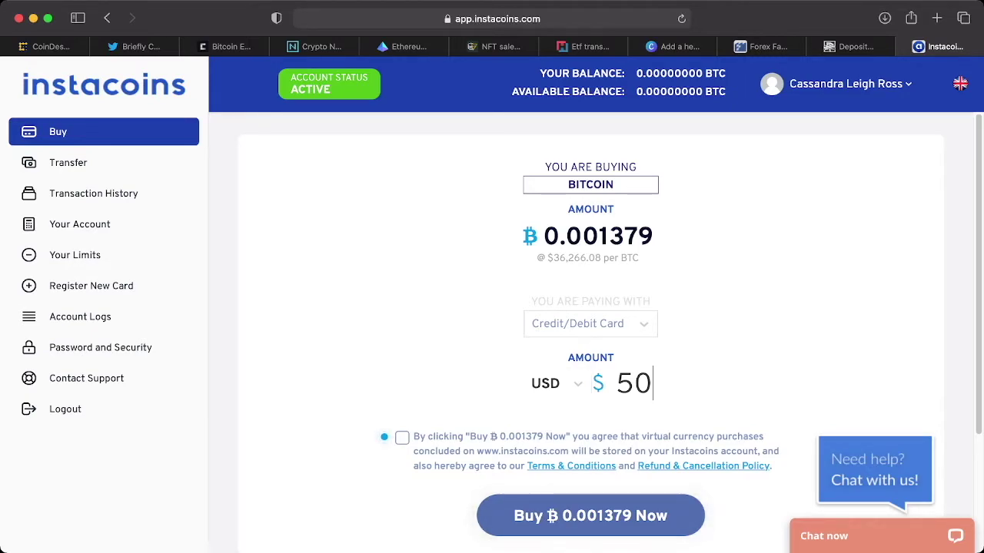
pyautogui.scroll(-2, 591, 330)
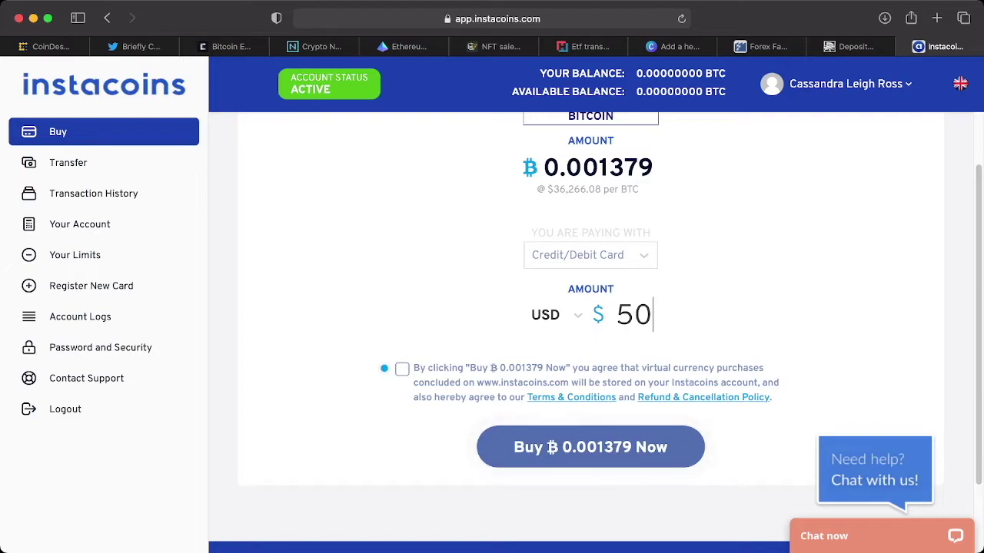
pyautogui.scroll(2, 591, 331)
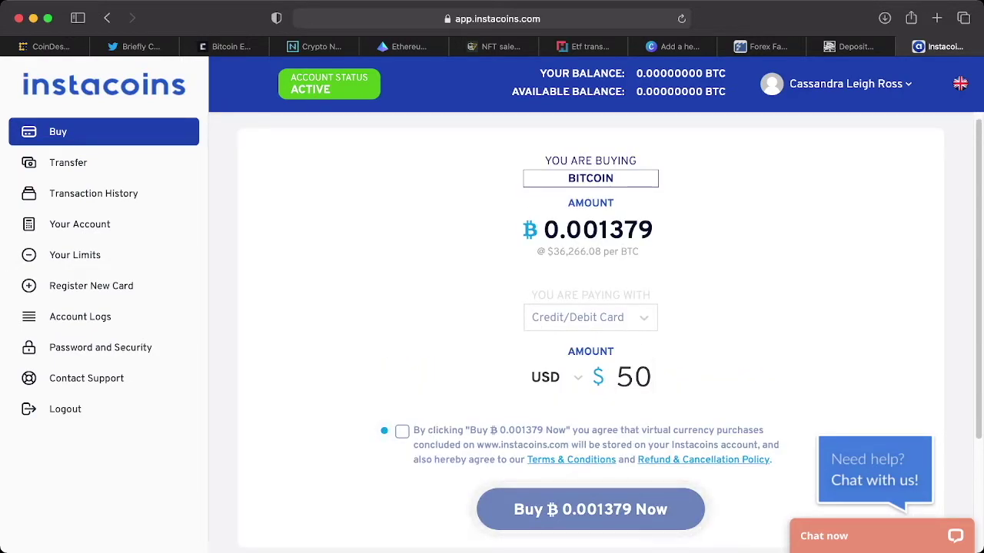
pyautogui.scroll(-4, 590, 331)
pyautogui.scroll(4, 590, 330)
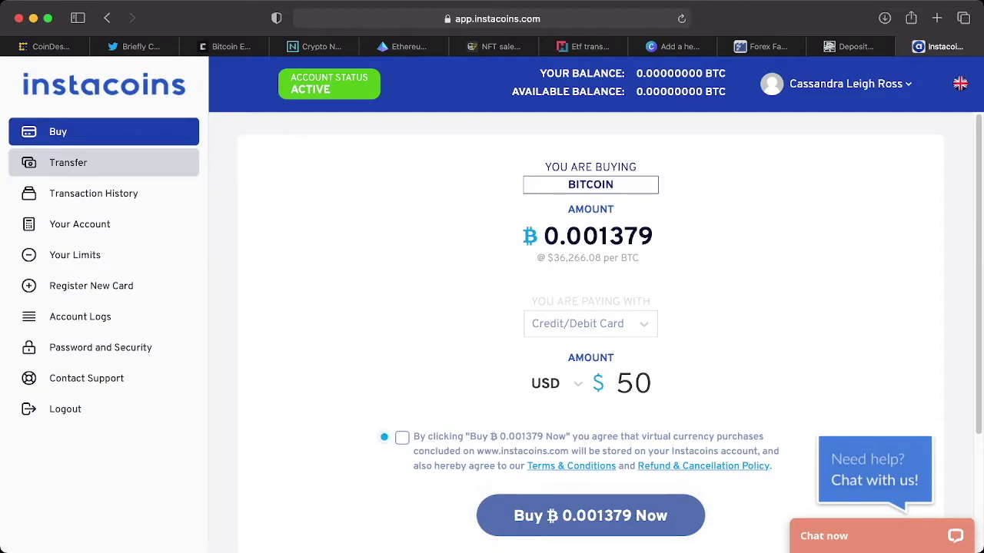
# - Review the buy and transfer entries in the Instacoins transaction history alongside the CedarFX deposit form
pyautogui.click(93, 193)
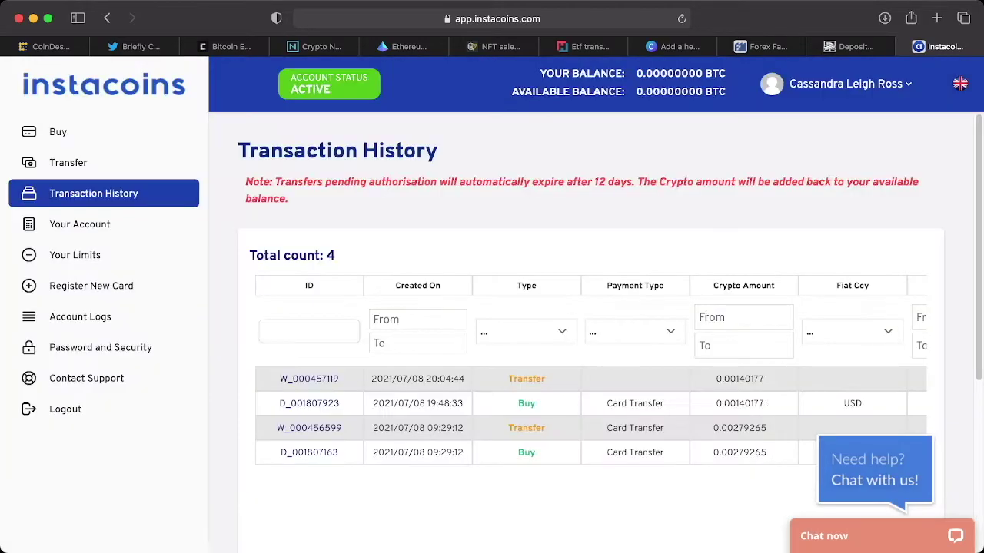
pyautogui.scroll(-3, 590, 307)
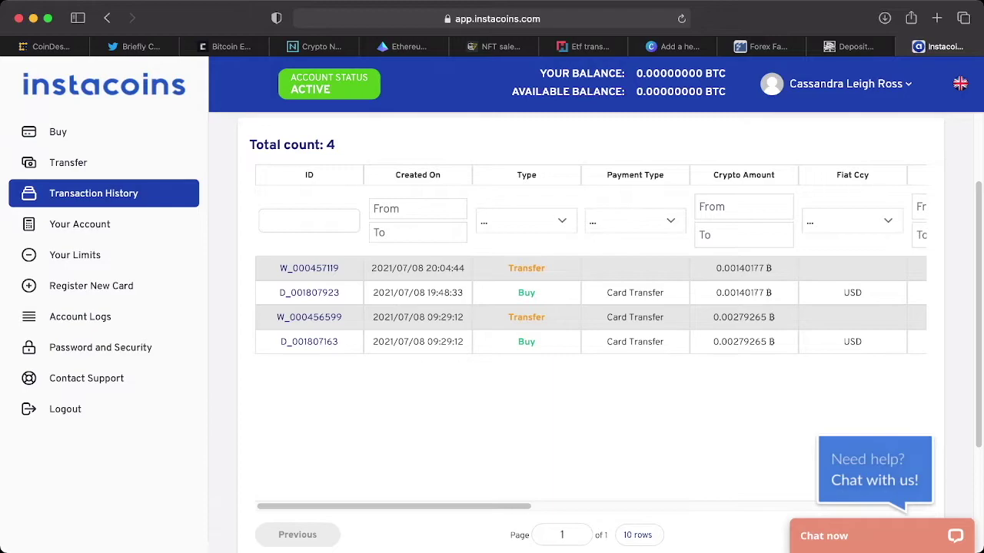
pyautogui.scroll(-1, 590, 308)
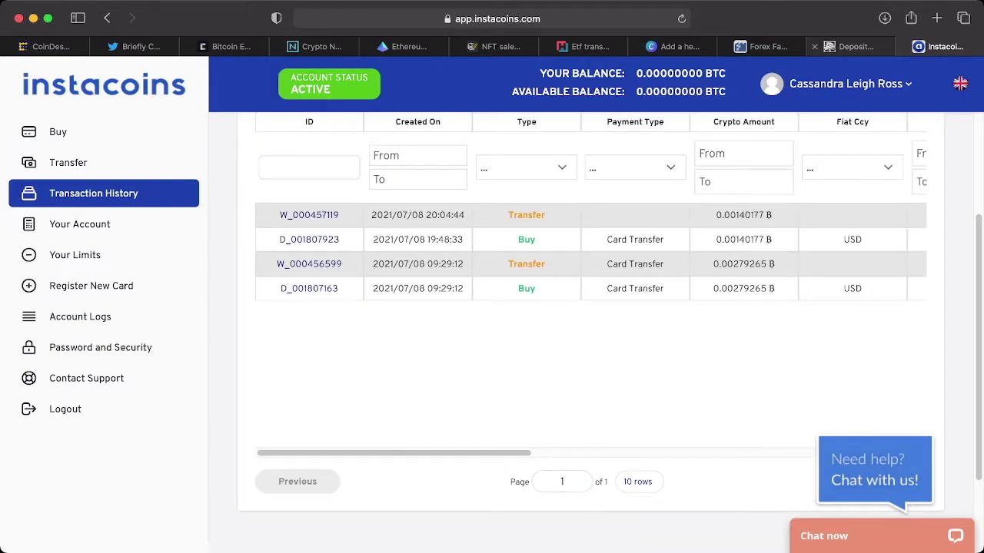
pyautogui.click(850, 46)
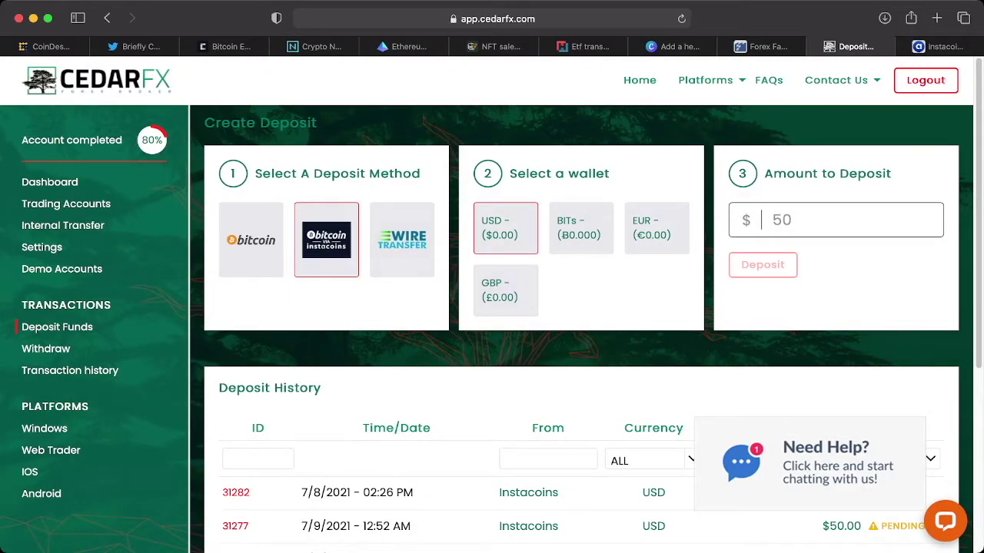
pyautogui.click(936, 47)
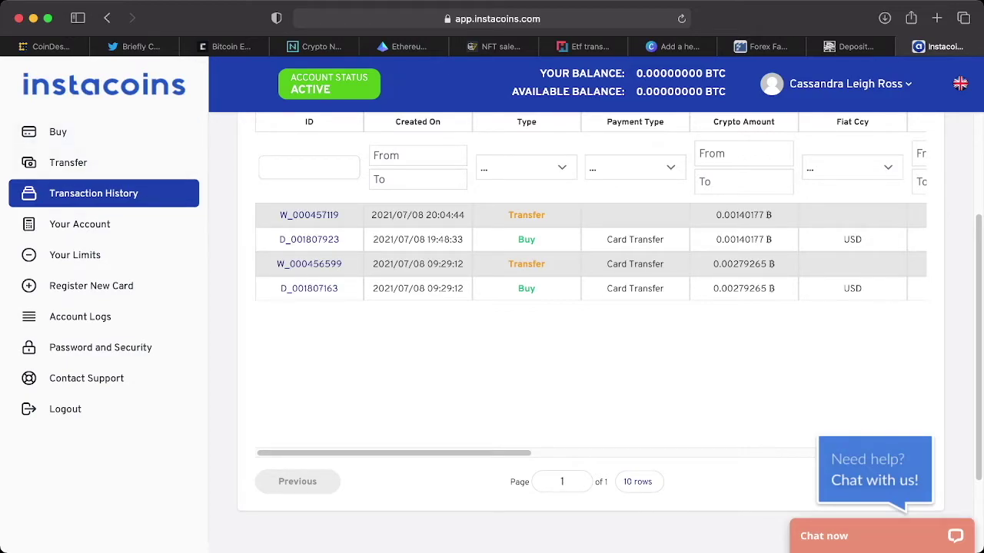
pyautogui.scroll(2, 610, 320)
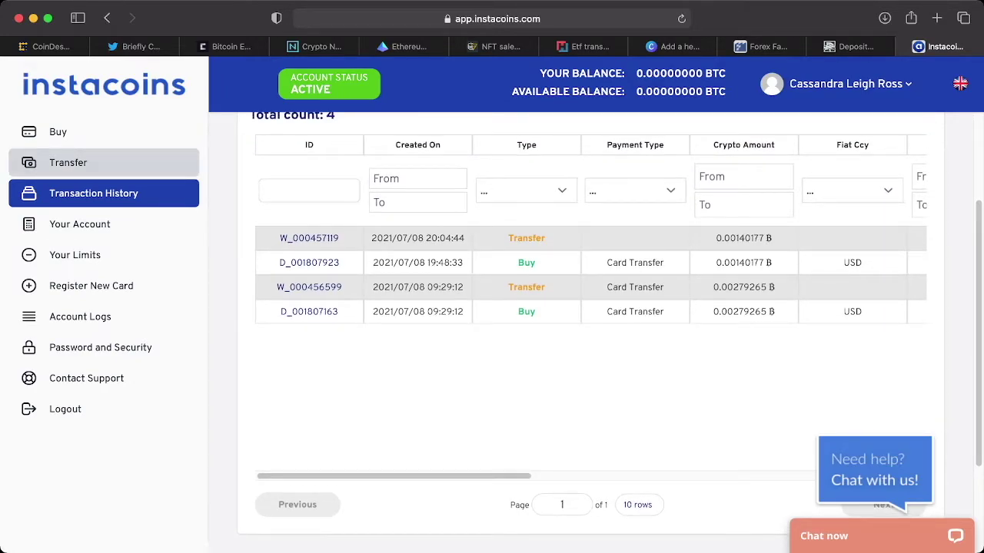
# - Examine the Instacoins Bitcoin transfer form and the status and recipient wallet of past transactions
pyautogui.click(67, 163)
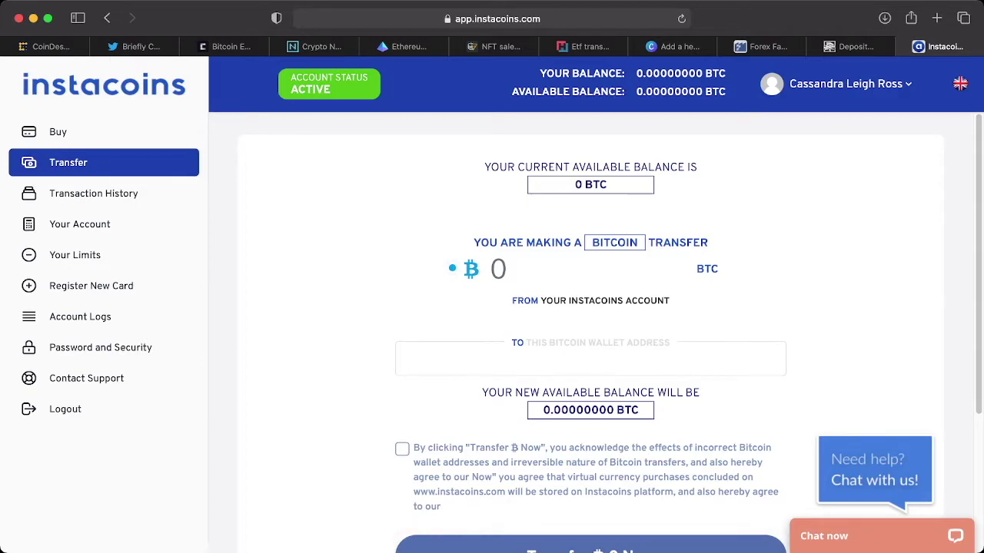
pyautogui.click(93, 193)
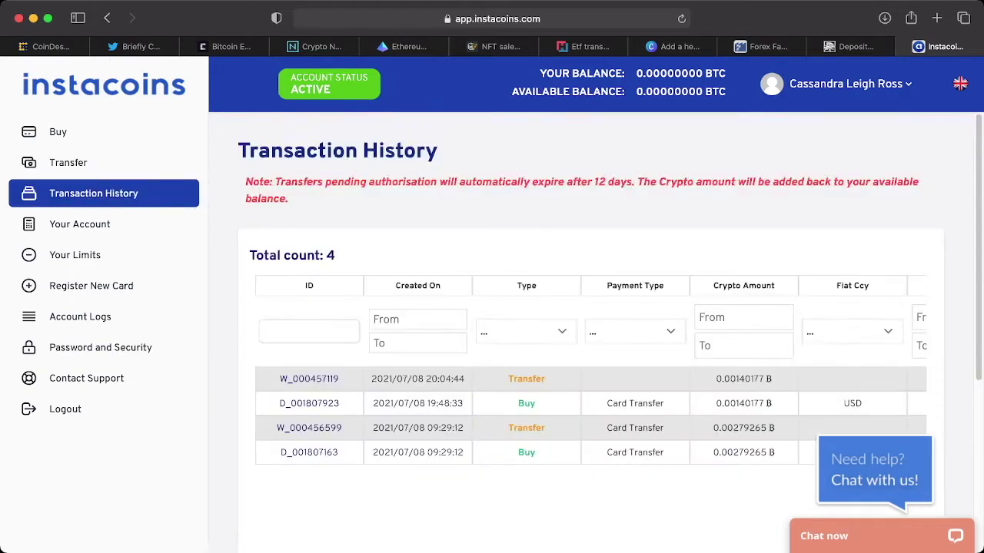
pyautogui.scroll(-3, 590, 369)
pyautogui.hscroll(5, 590, 307)
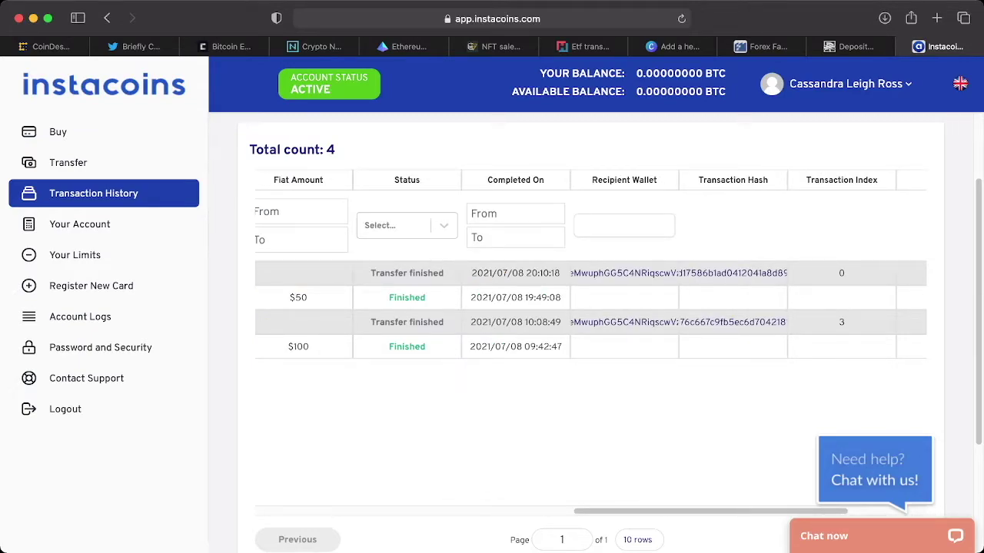
pyautogui.click(68, 163)
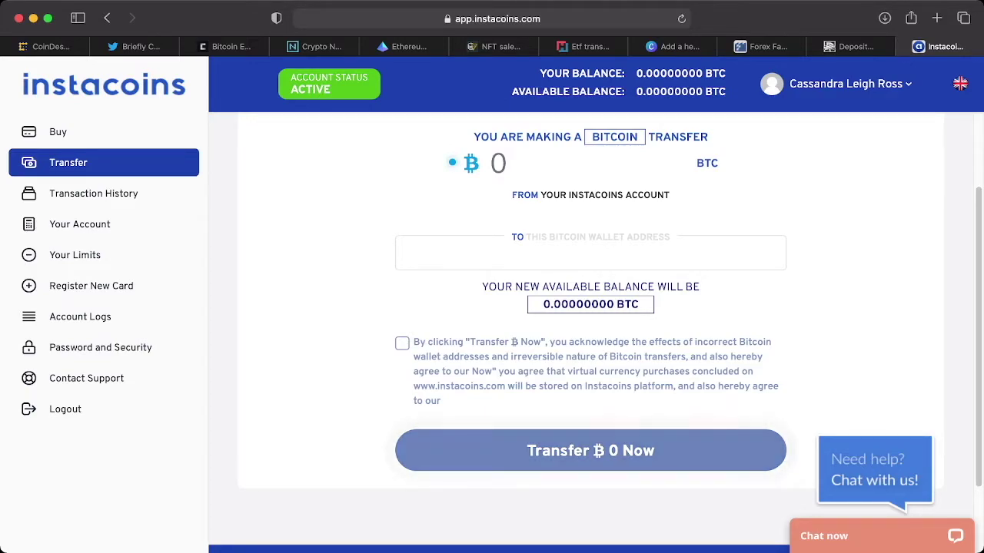
pyautogui.scroll(3, 590, 330)
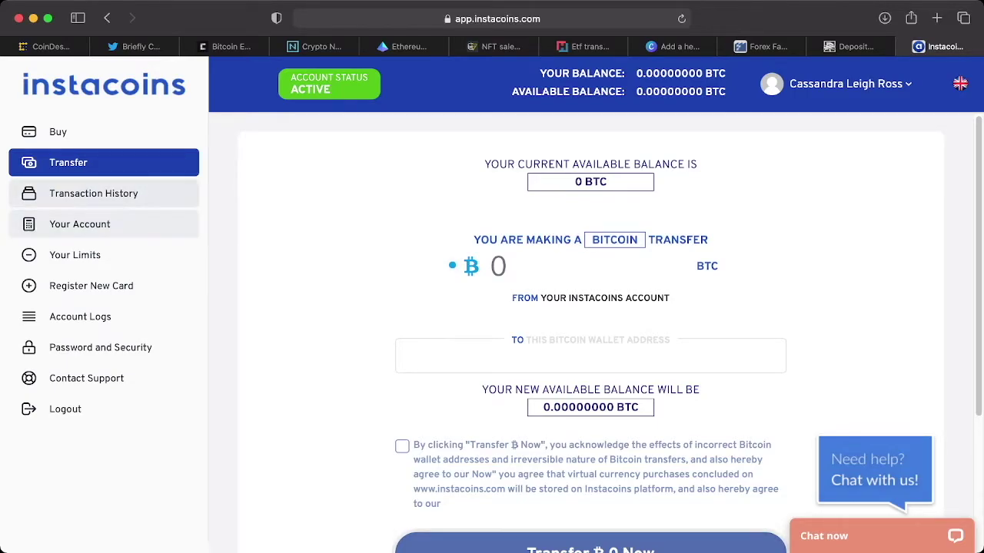
# - Inspect the fiat amount, status, completion date and transaction hash columns of the transaction history, ending back at the transfer form
pyautogui.click(94, 194)
pyautogui.scroll(-3, 590, 332)
pyautogui.scroll(1, 590, 332)
pyautogui.scroll(1, 590, 308)
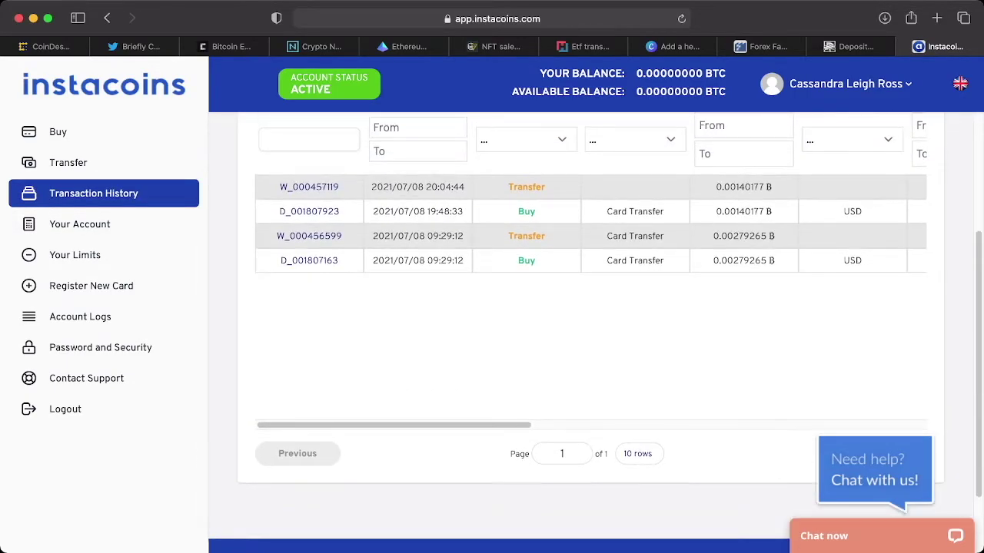
pyautogui.hscroll(5, 590, 230)
pyautogui.hscroll(3, 590, 231)
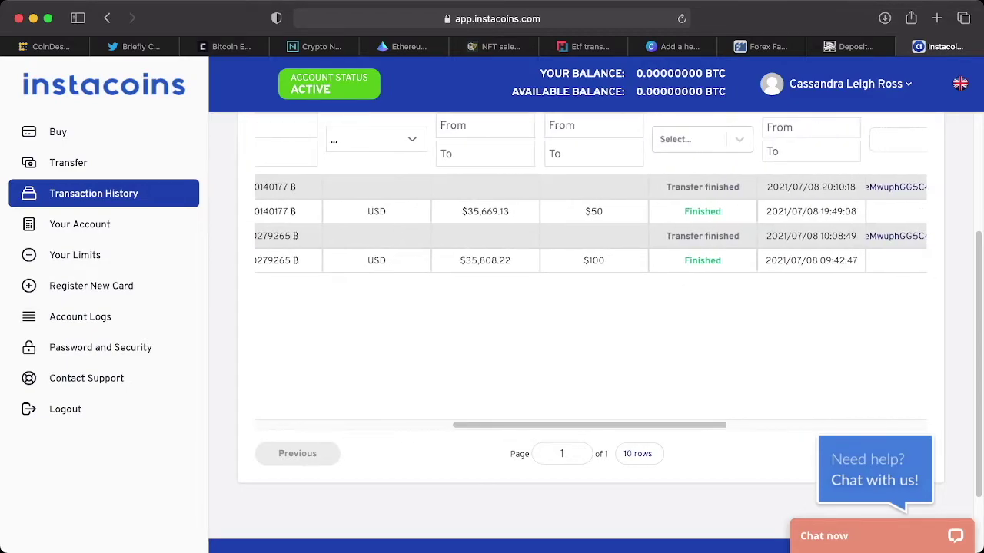
pyautogui.hscroll(7, 590, 269)
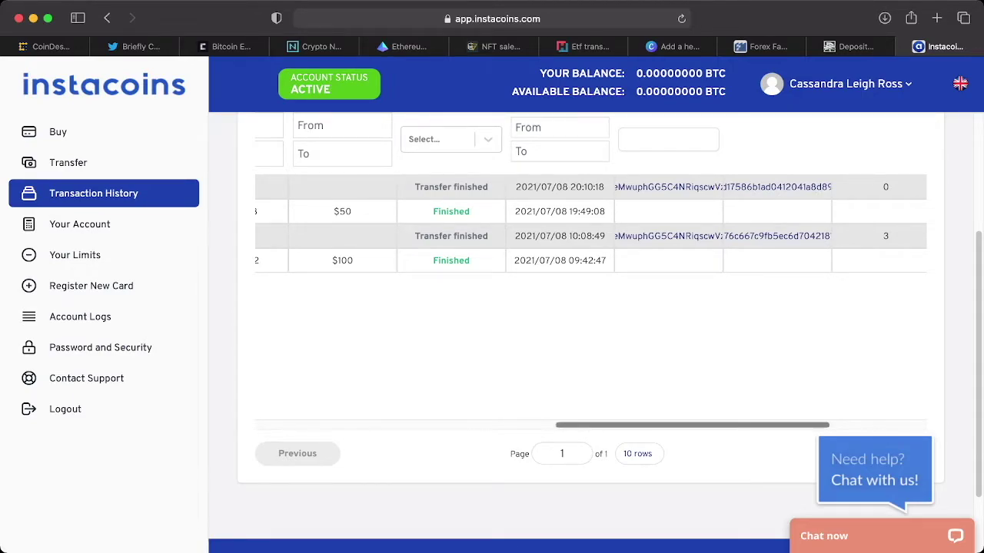
pyautogui.hscroll(4, 590, 269)
pyautogui.click(69, 163)
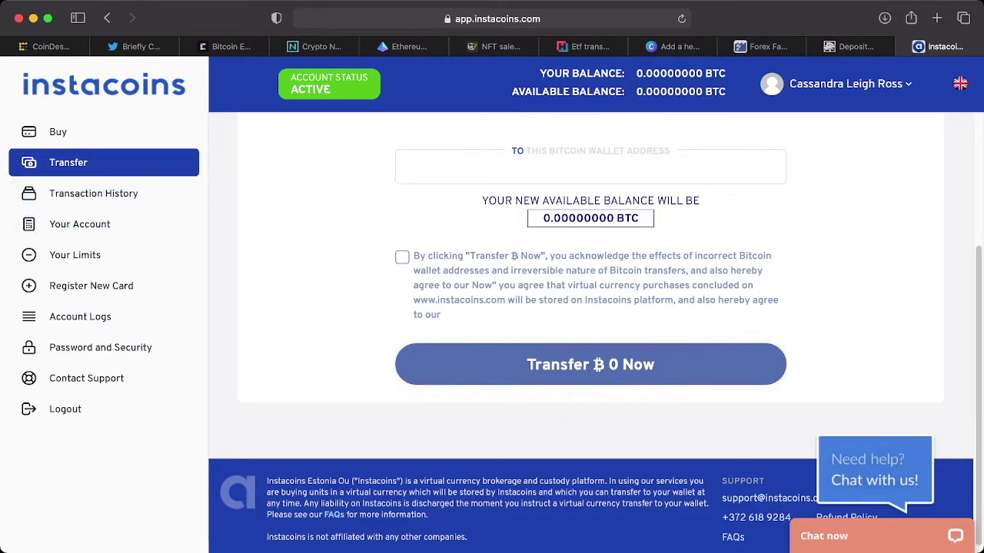
# - Switch to CedarFX and, in the internal transfer form, choose the USD wallet as source and the USD trading account as destination
pyautogui.click(855, 46)
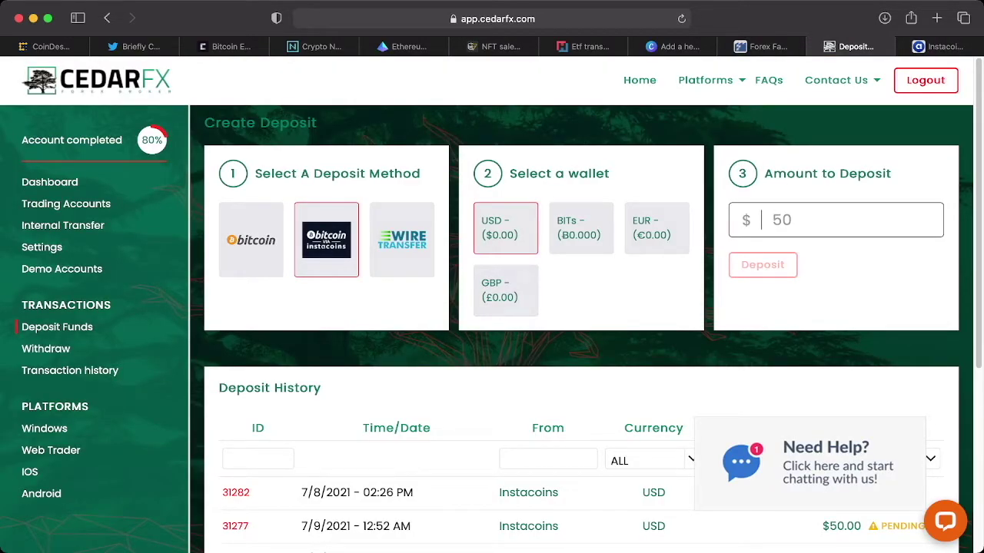
pyautogui.click(49, 181)
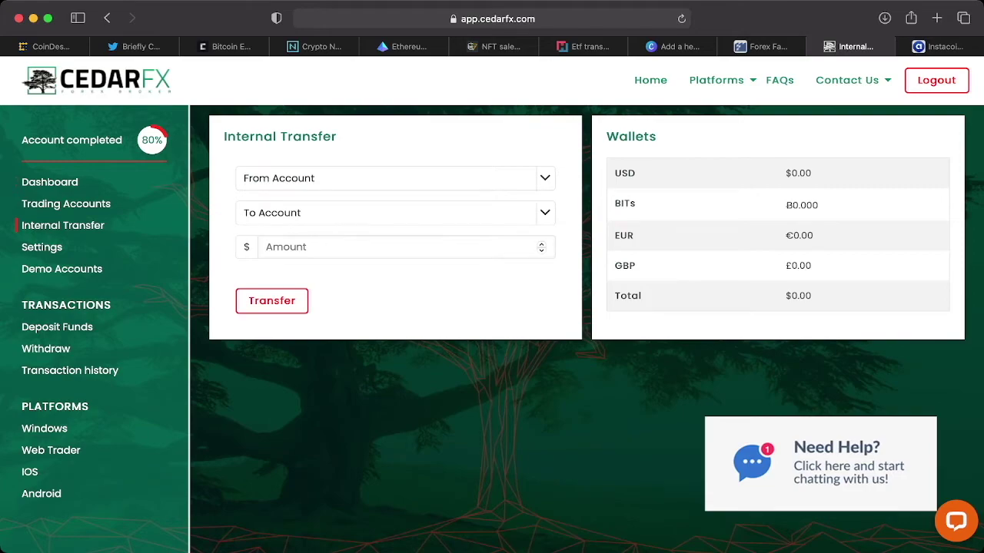
pyautogui.click(395, 178)
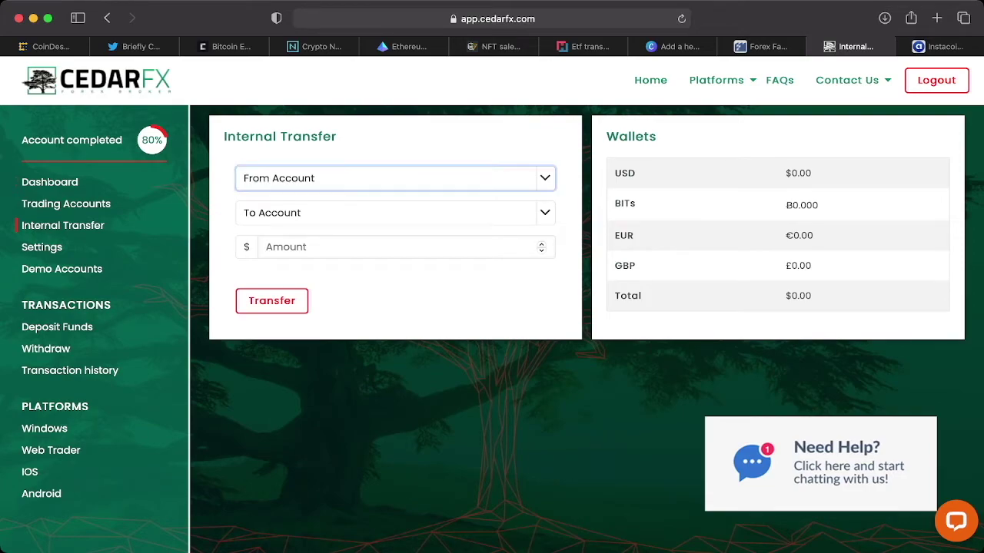
pyautogui.click(395, 195)
pyautogui.click(395, 213)
pyautogui.click(395, 230)
pyautogui.click(395, 246)
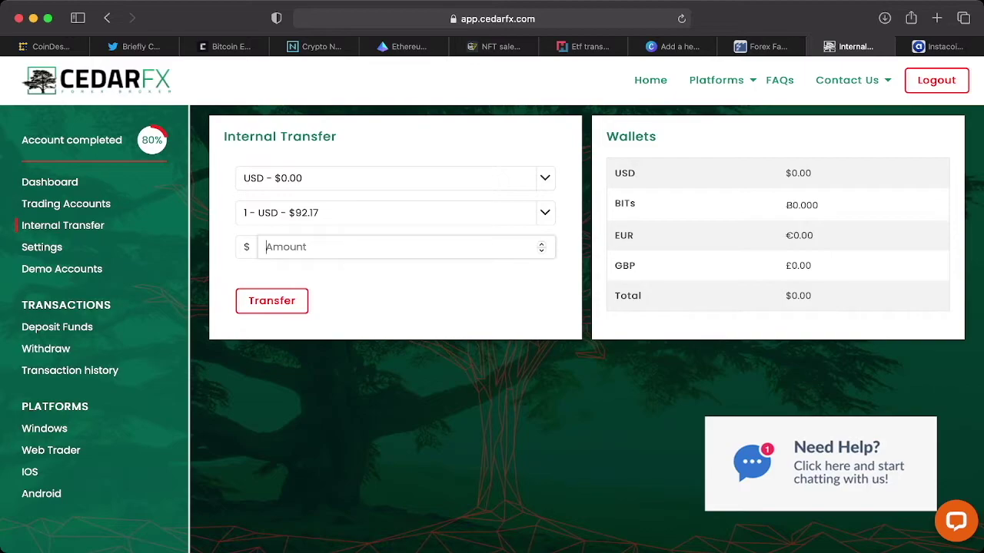
pyautogui.click(395, 213)
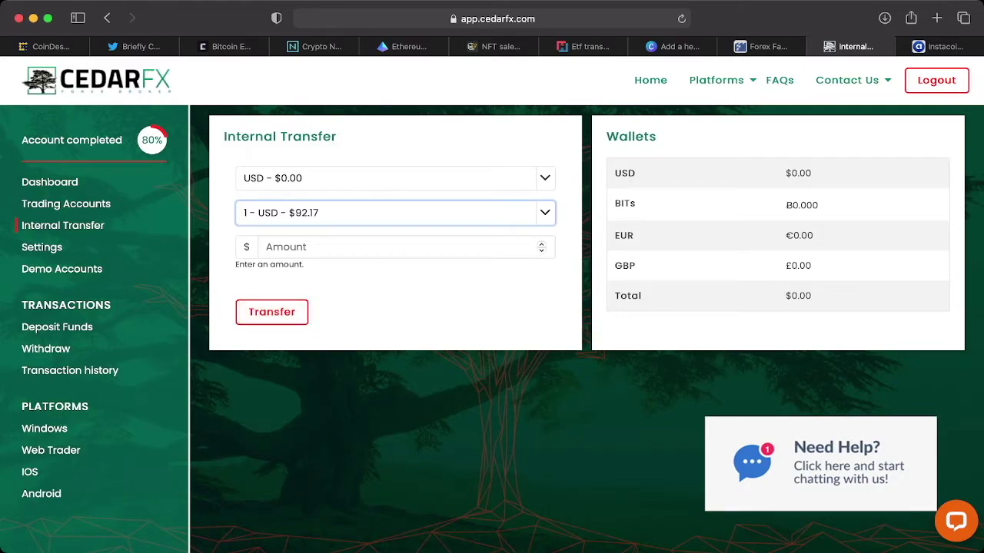
# - Switch to MetaTrader 4, search the brokers for cedar, and view the existing-account login form for CedarLLC-Real2 without signing in
pyautogui.click(50, 182)
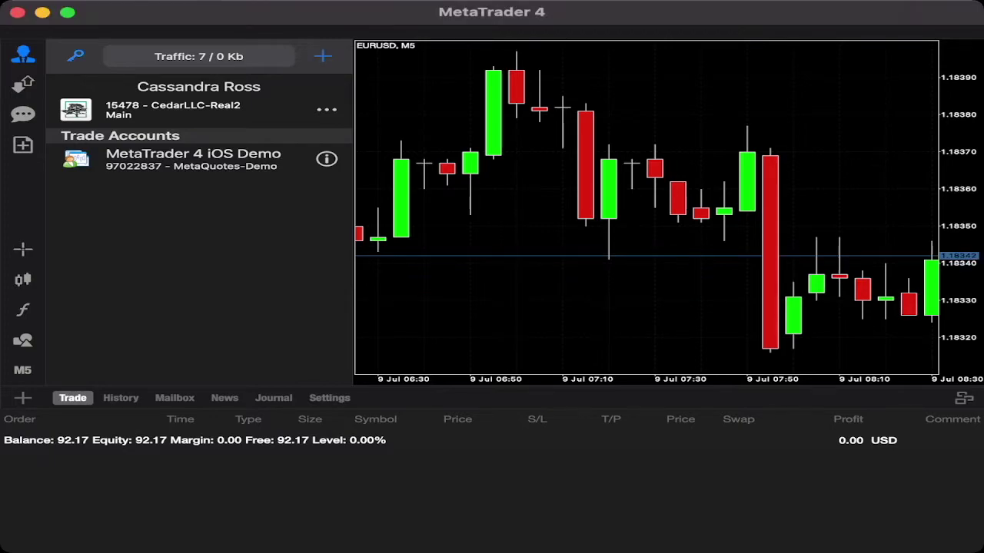
pyautogui.click(323, 56)
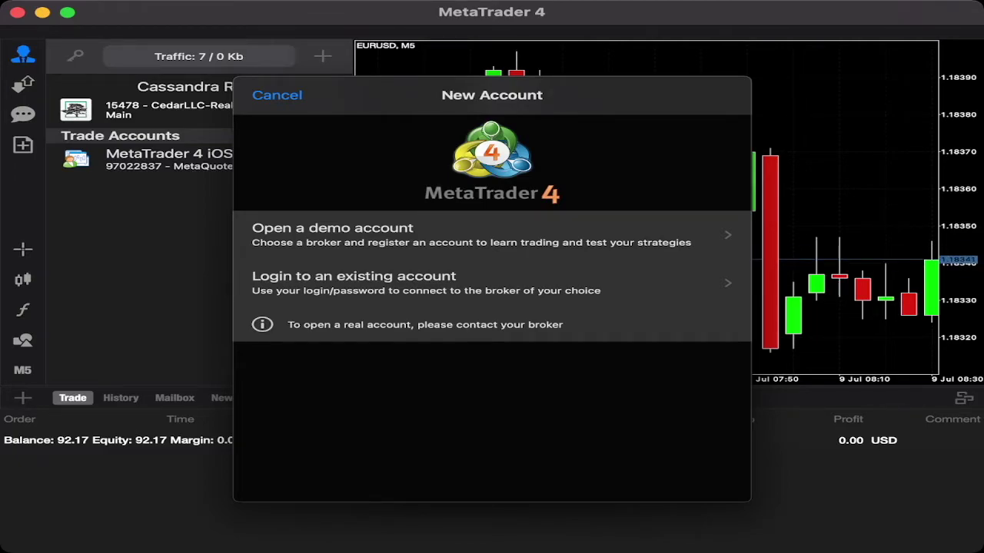
pyautogui.click(426, 283)
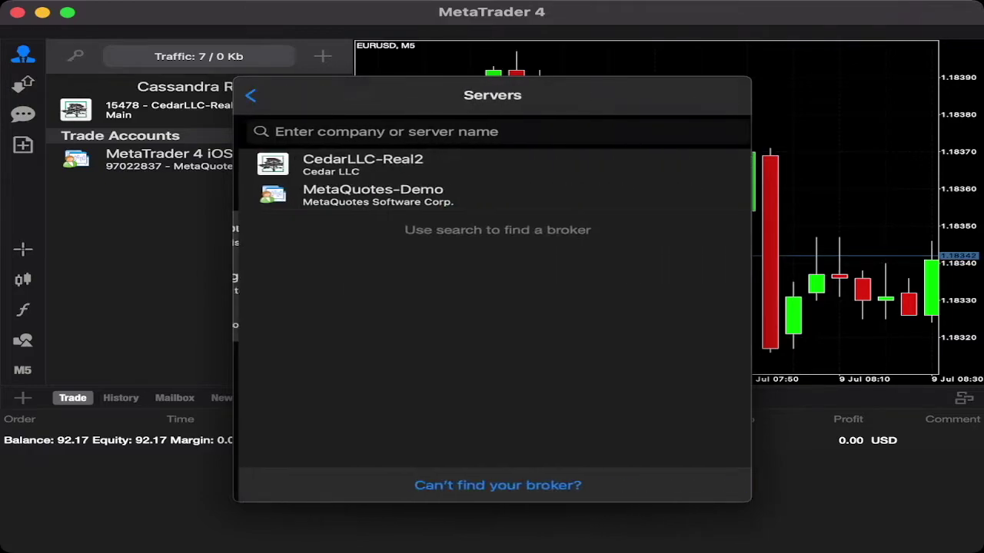
pyautogui.click(492, 128)
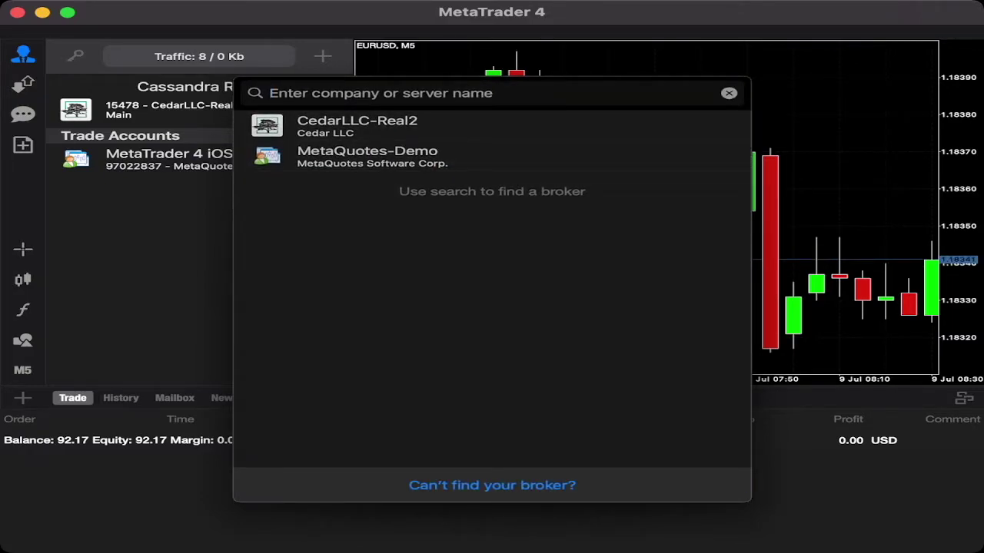
pyautogui.write('cedar')
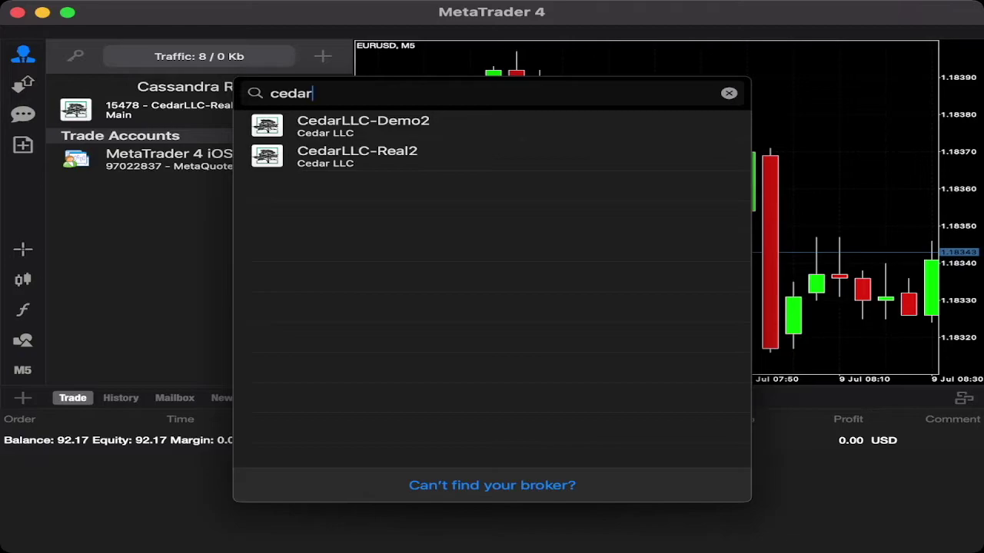
pyautogui.click(357, 157)
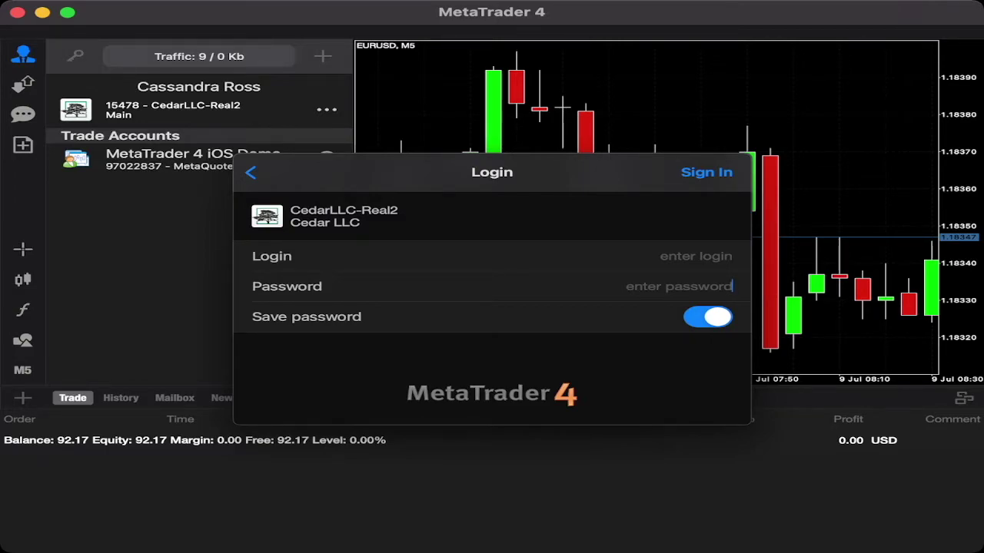
pyautogui.press('Escape')
pyautogui.press('Escape')
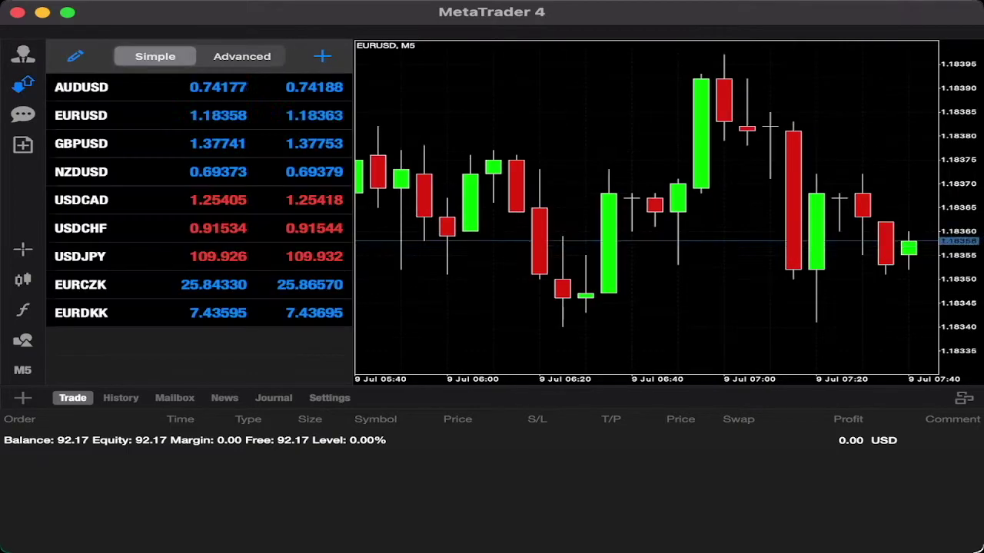
# - Search the symbols for us30 and add the US30 index to the quotes list
pyautogui.click(323, 56)
pyautogui.write('us30')
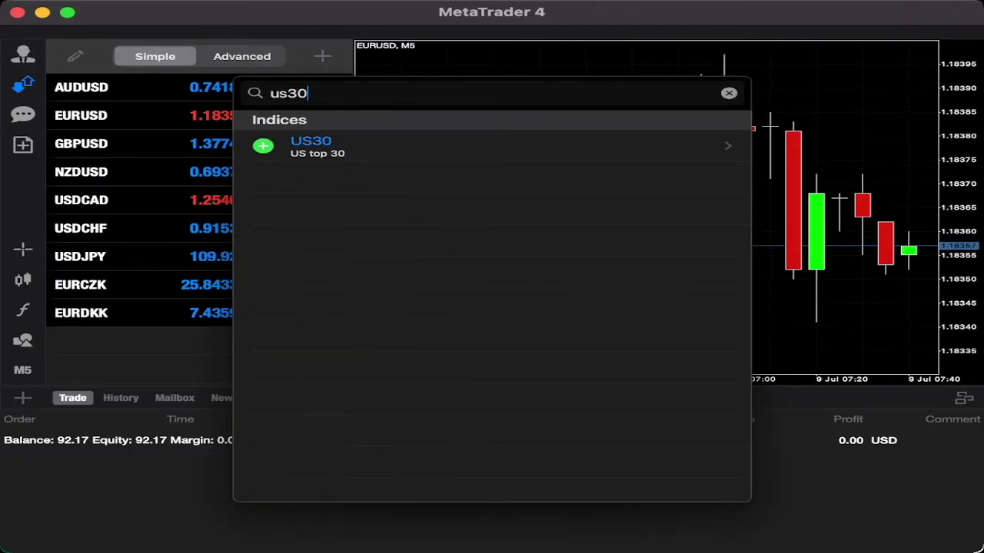
pyautogui.click(263, 145)
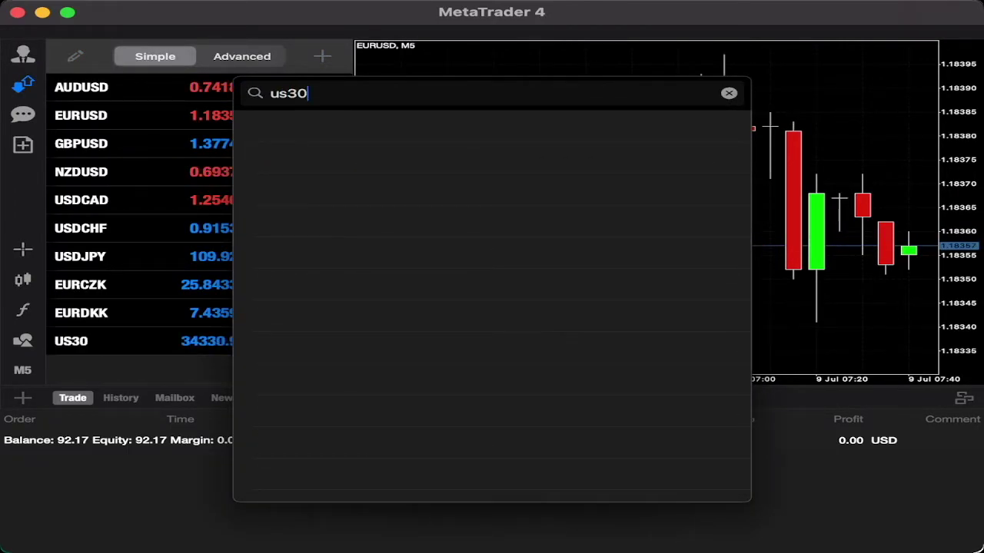
pyautogui.press('Escape')
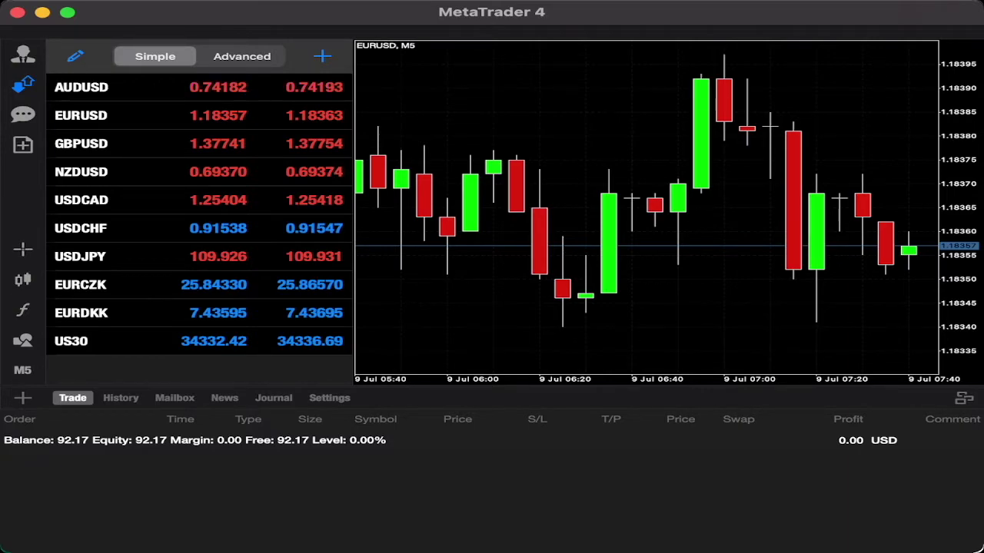
# - Delete NZDUSD, USDCHF, USDJPY, EURCZK and EURDKK from the quotes list and leave its editing mode
pyautogui.click(75, 56)
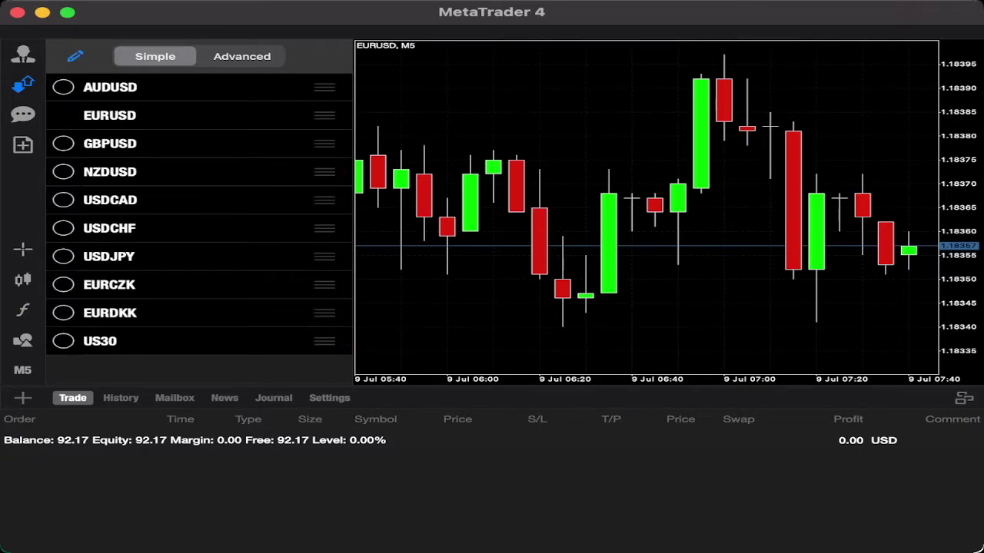
pyautogui.click(63, 171)
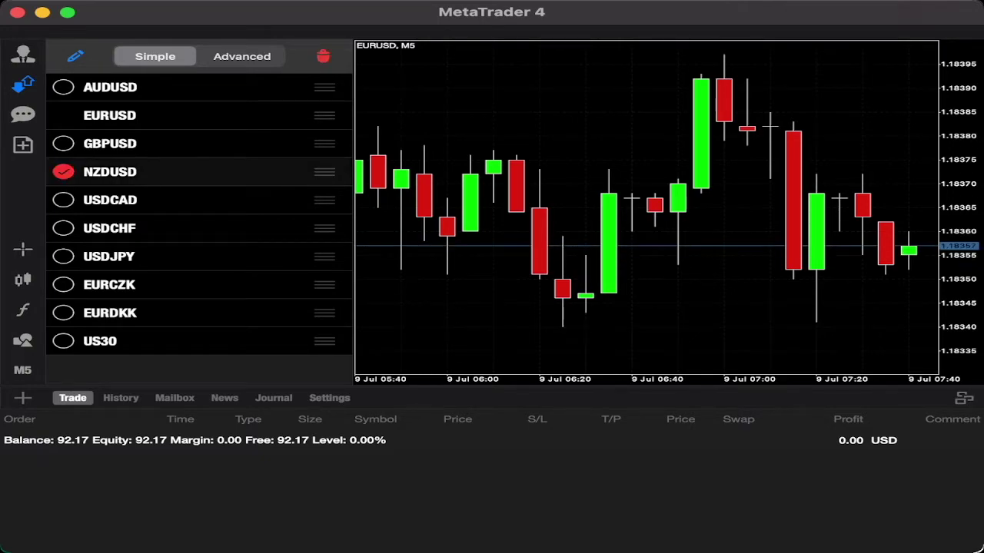
pyautogui.click(63, 228)
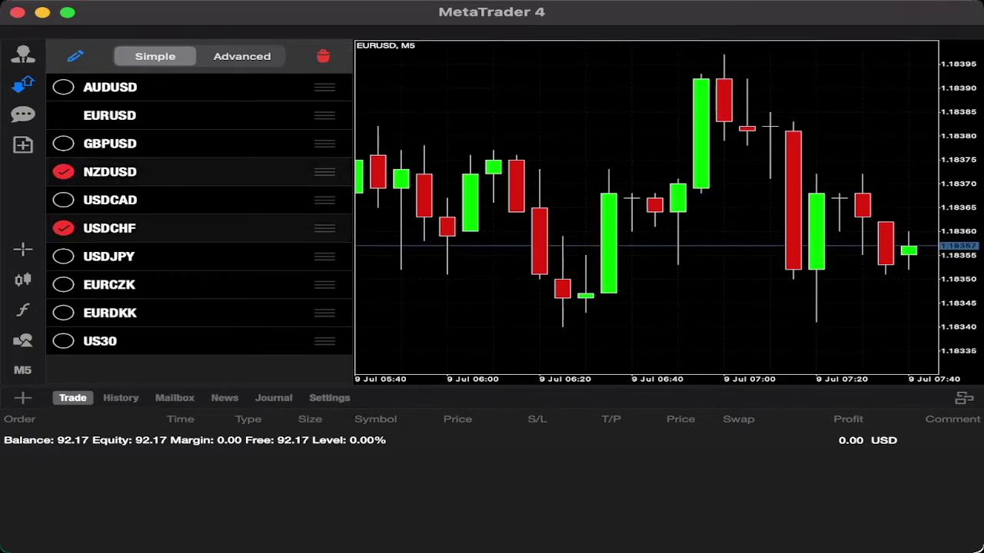
pyautogui.click(63, 256)
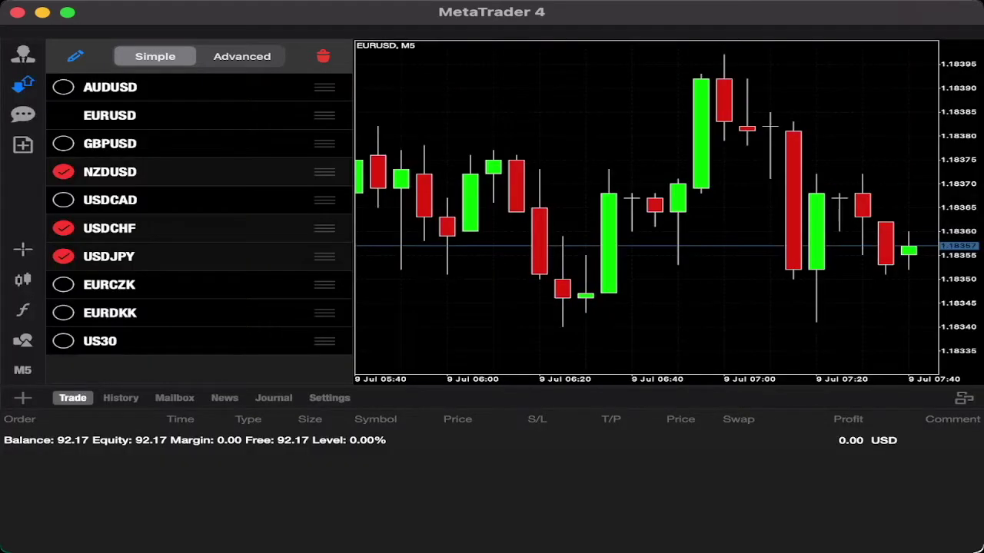
pyautogui.click(63, 284)
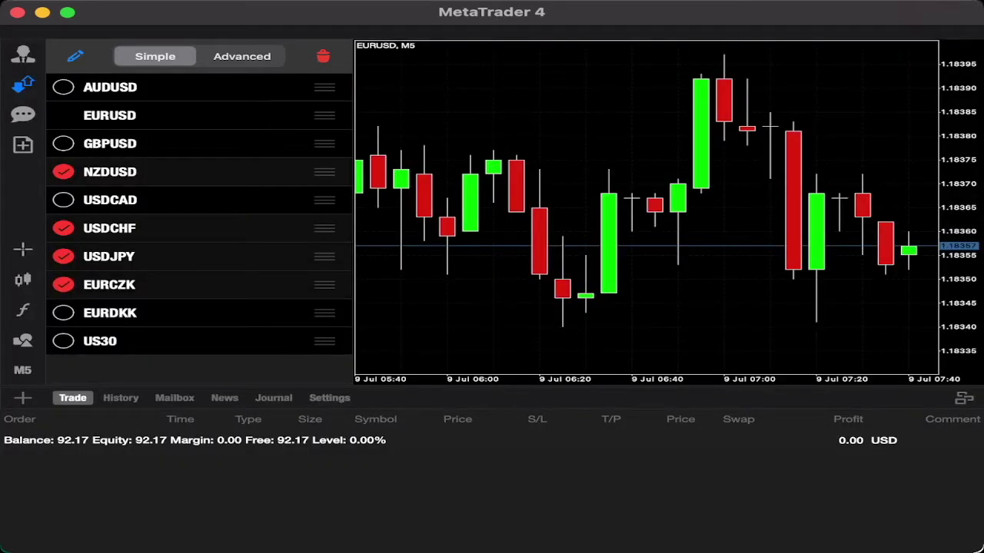
pyautogui.click(63, 313)
pyautogui.click(323, 56)
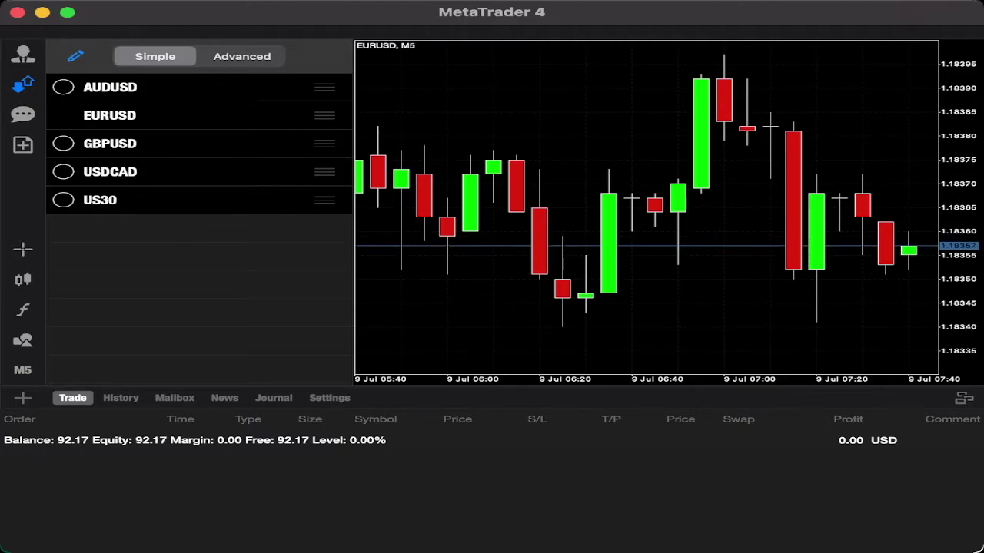
pyautogui.click(75, 56)
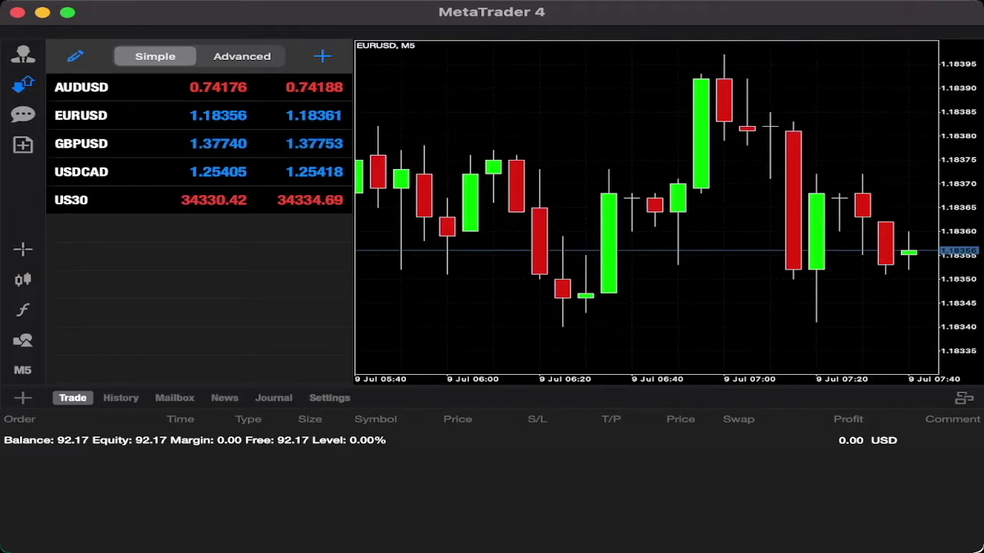
# - Try the crosshair on the EURUSD chart and examine its chart type, display and color settings
pyautogui.click(23, 249)
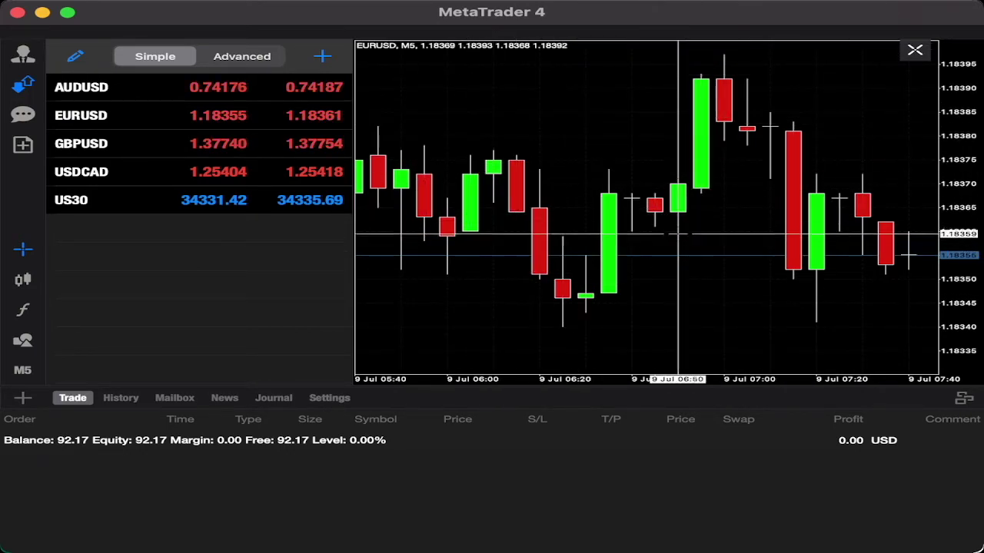
pyautogui.click(914, 50)
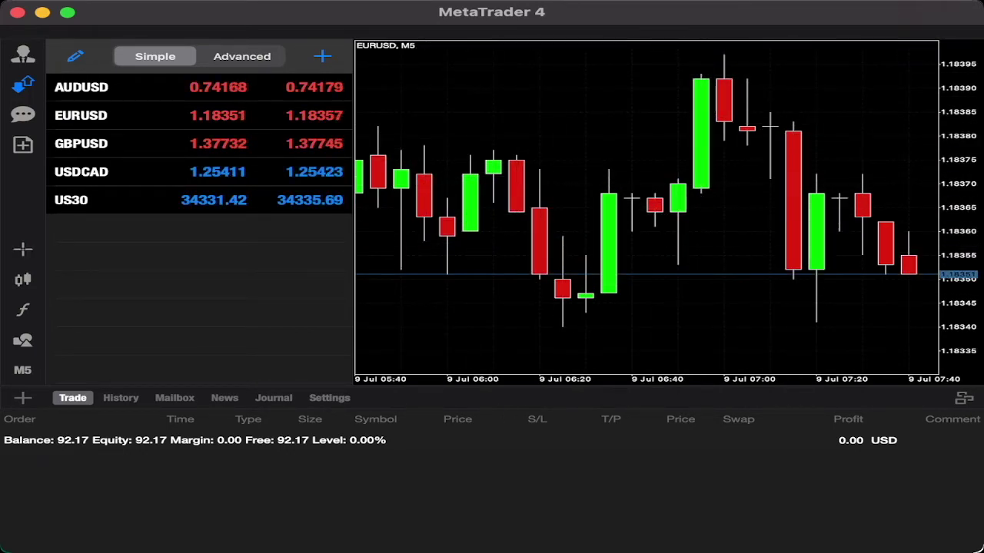
pyautogui.click(22, 279)
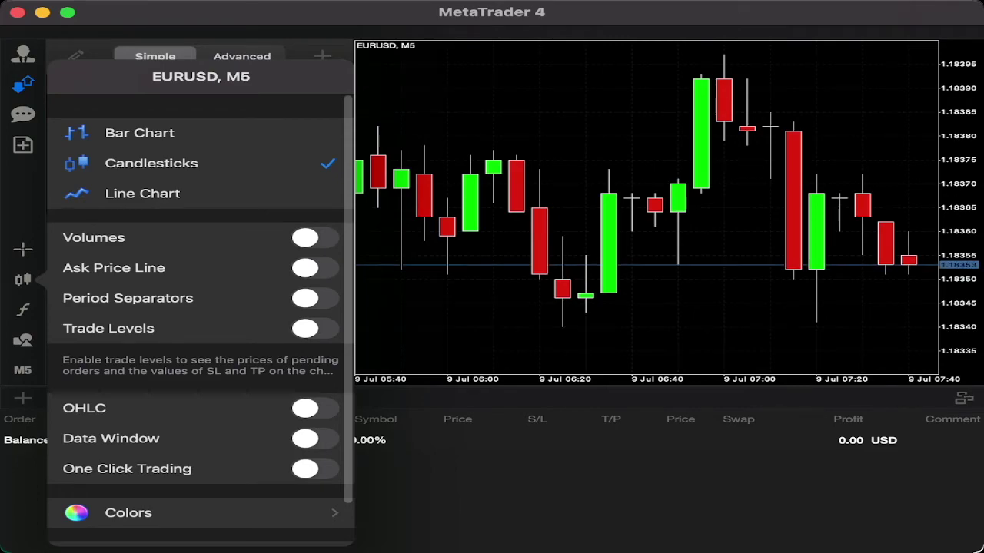
pyautogui.scroll(-1, 200, 321)
pyautogui.scroll(1, 200, 321)
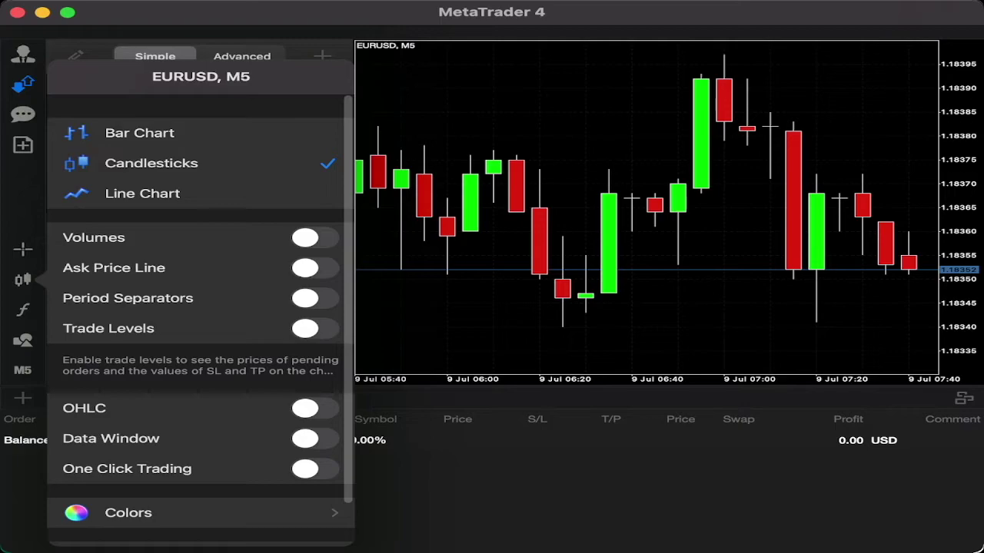
pyautogui.scroll(-2, 200, 321)
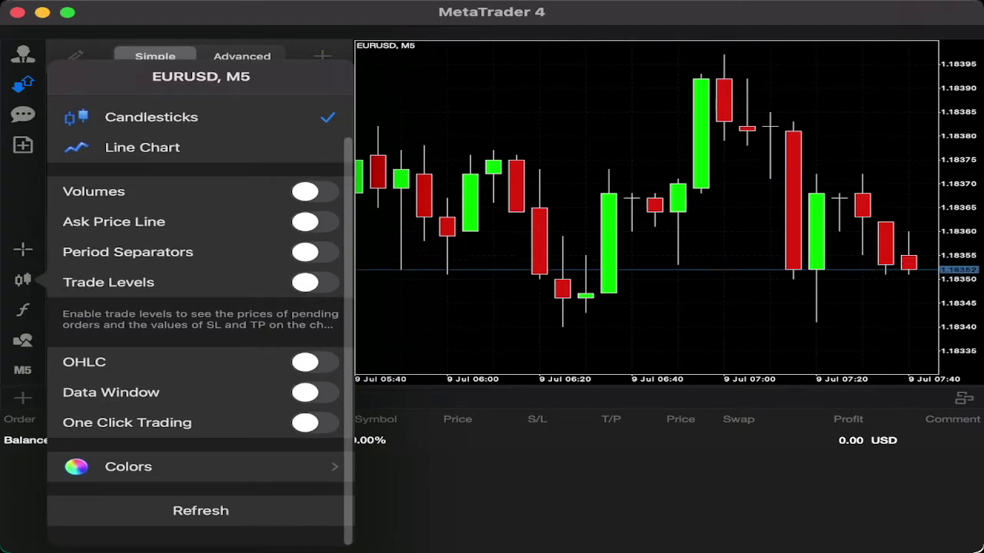
pyautogui.click(153, 466)
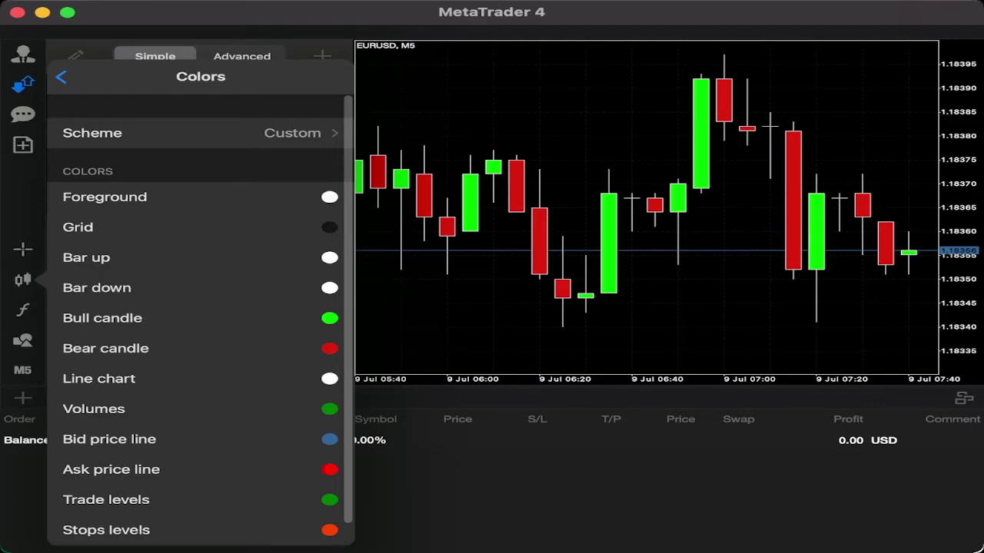
pyautogui.press('Escape')
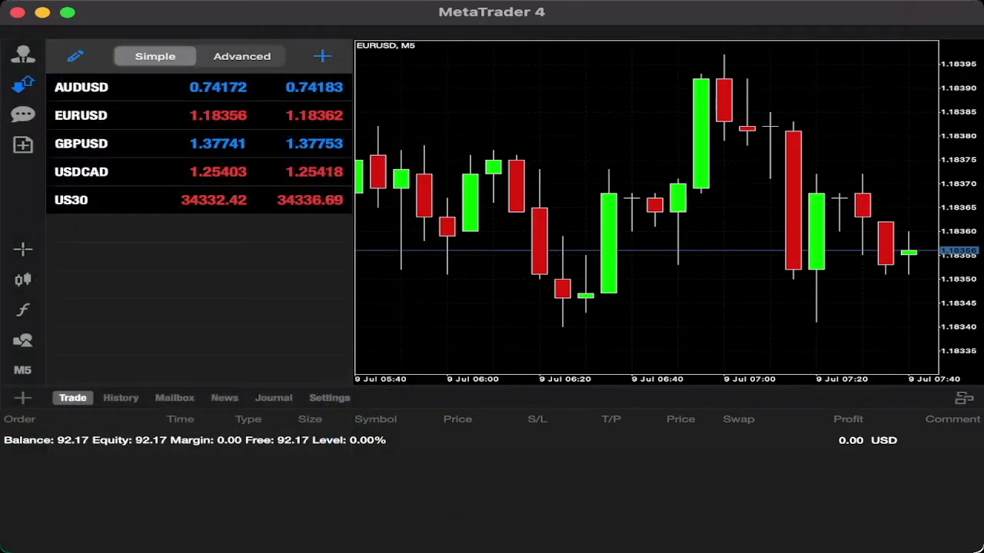
# - Browse the trend, oscillator, volume and Bill Williams indicators available for the chart's main window
pyautogui.click(23, 310)
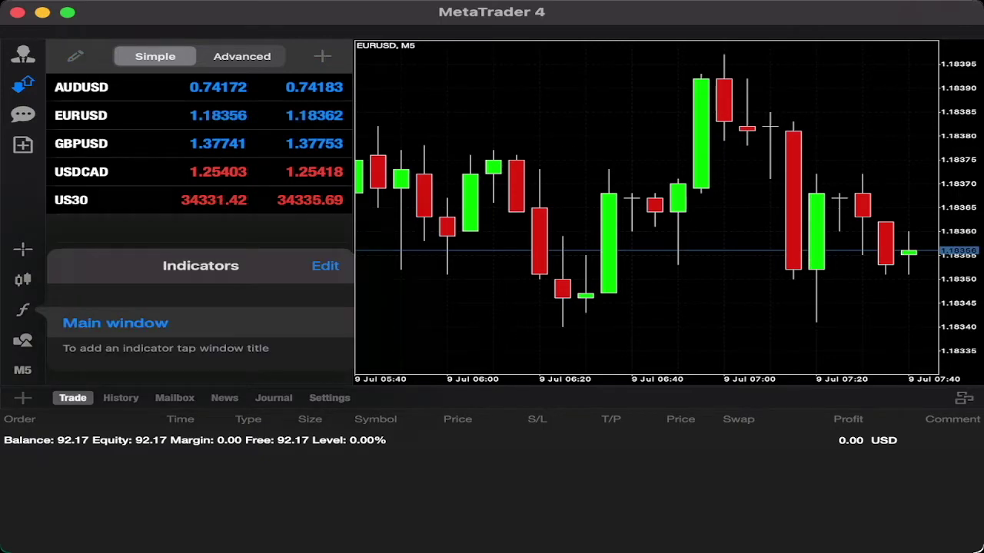
pyautogui.click(325, 265)
pyautogui.click(115, 323)
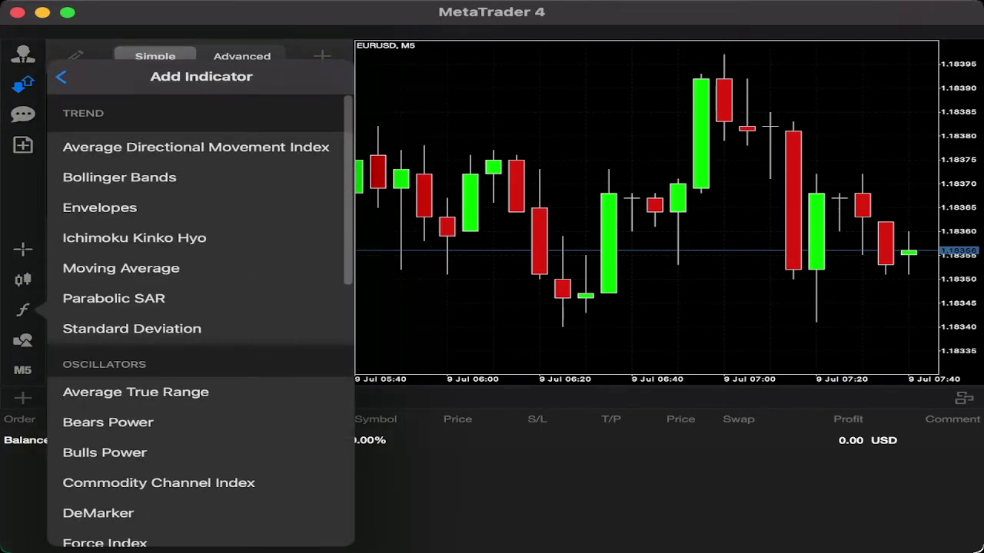
pyautogui.scroll(-10, 200, 323)
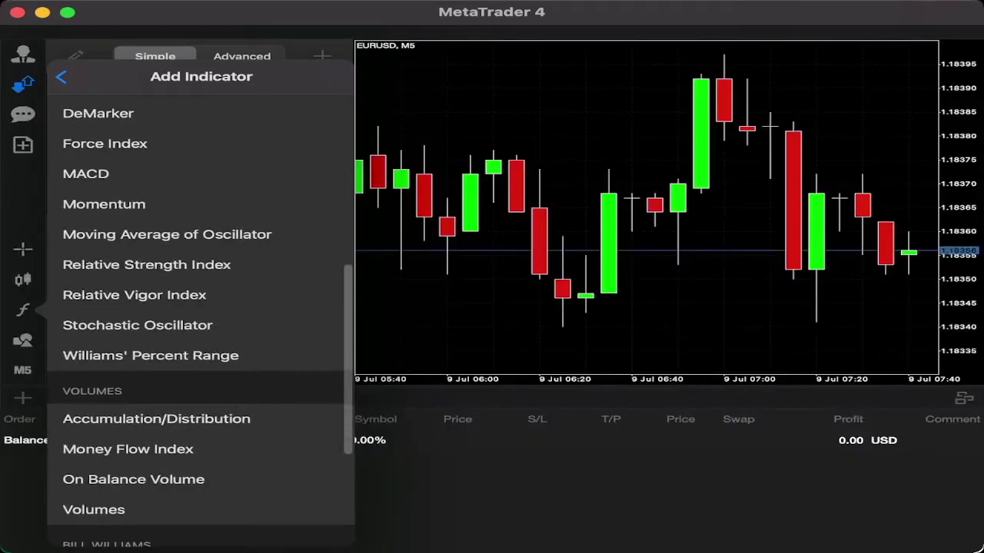
pyautogui.scroll(-1, 200, 322)
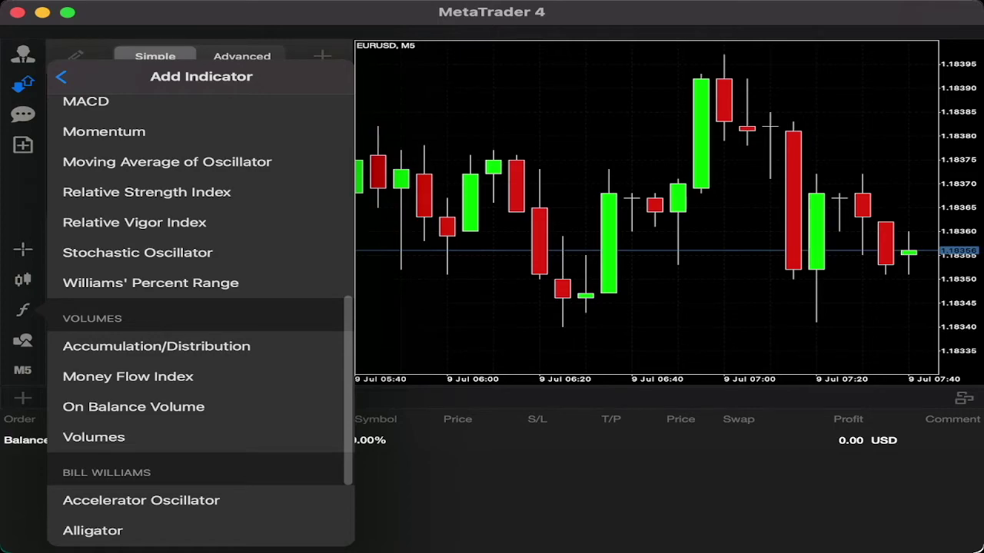
pyautogui.scroll(-3, 200, 323)
pyautogui.click(62, 76)
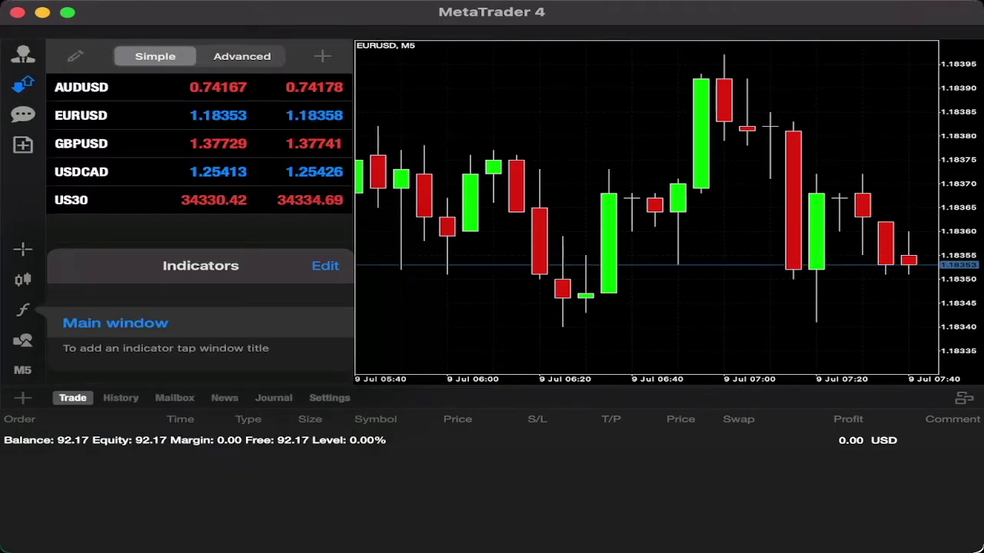
pyautogui.press('Escape')
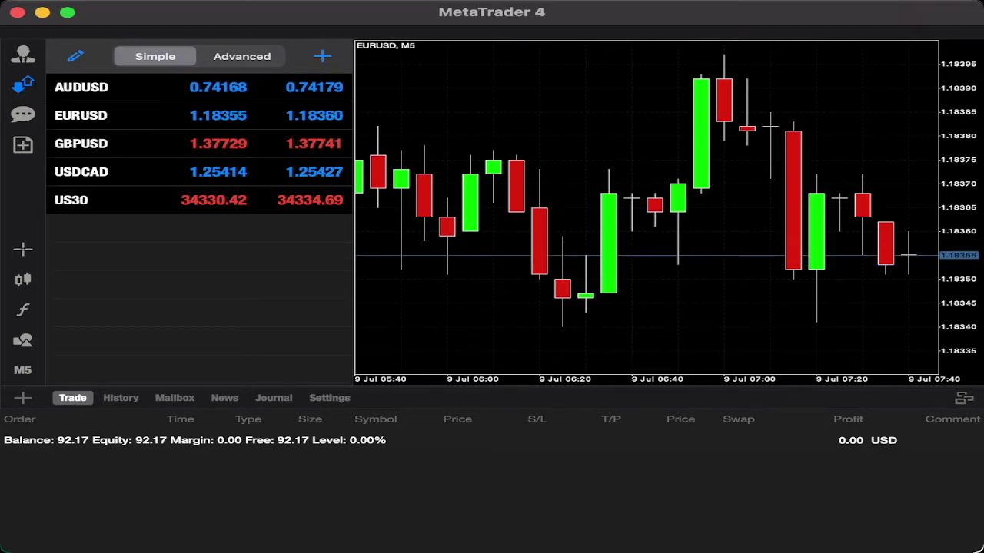
# - Examine the drawing objects and the timeframes offered for the EURUSD chart
pyautogui.click(23, 340)
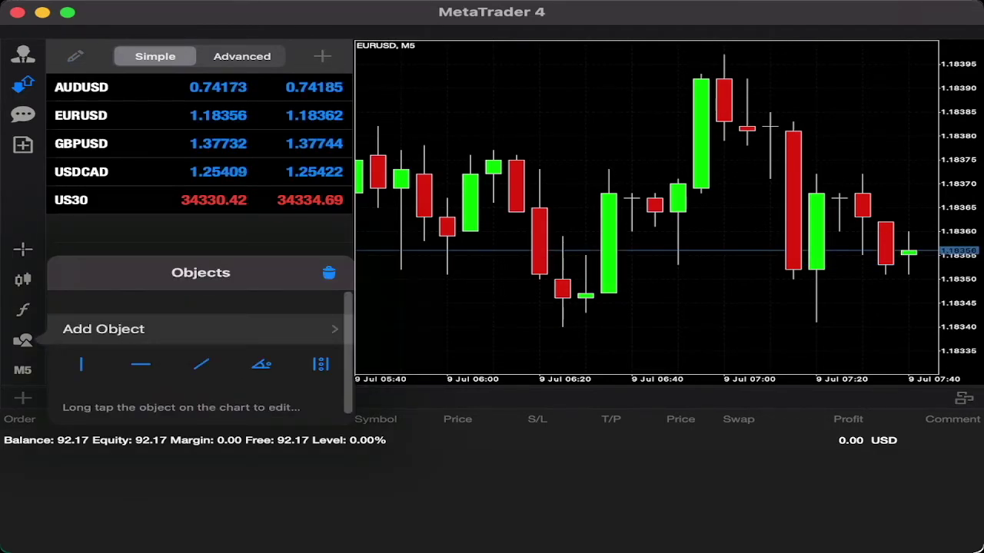
pyautogui.press('Escape')
pyautogui.click(23, 369)
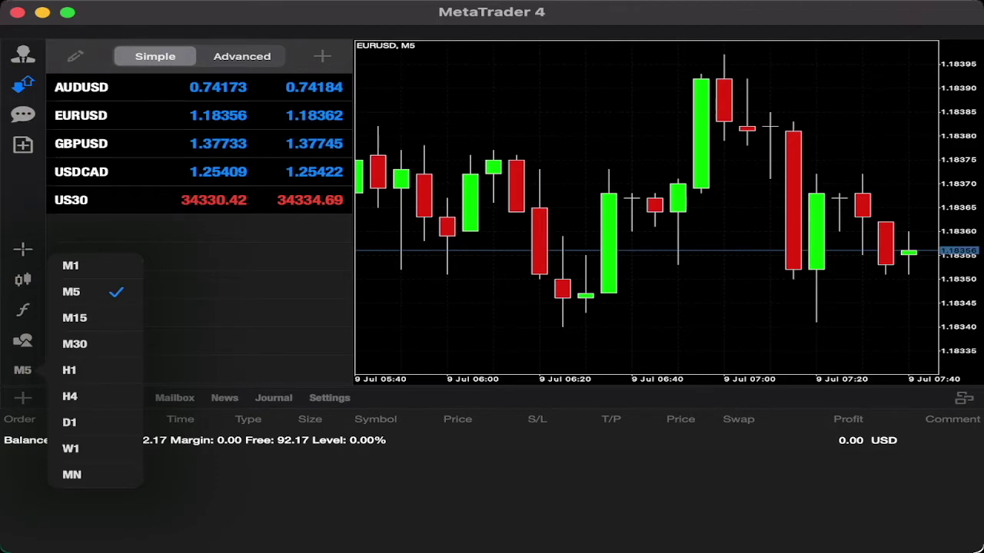
pyautogui.click(23, 145)
# - Open a new AUDUSD market order, try a volume of 0.1, and set the volume to 0.01
pyautogui.click(23, 145)
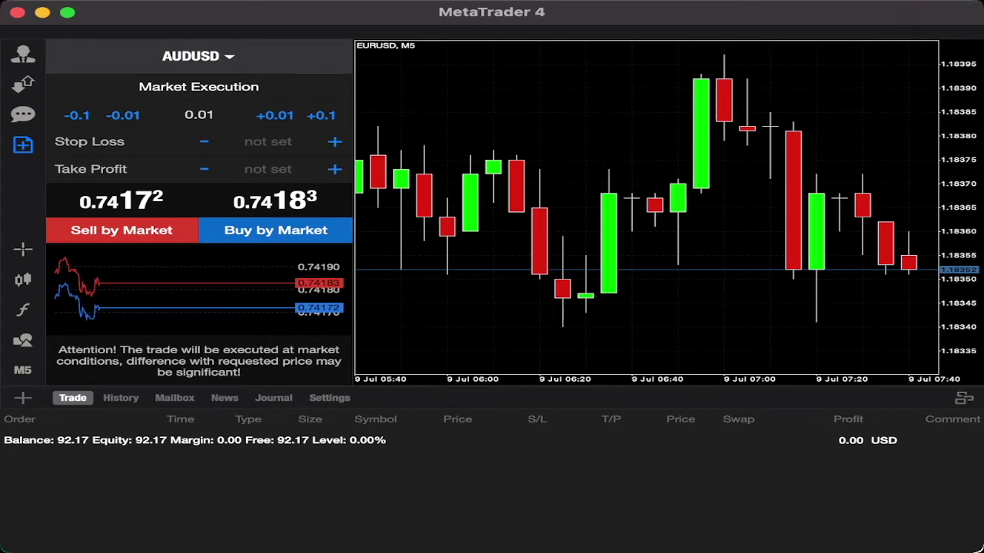
pyautogui.press('BackSpace')
pyautogui.press('BackSpace')
pyautogui.write('1')
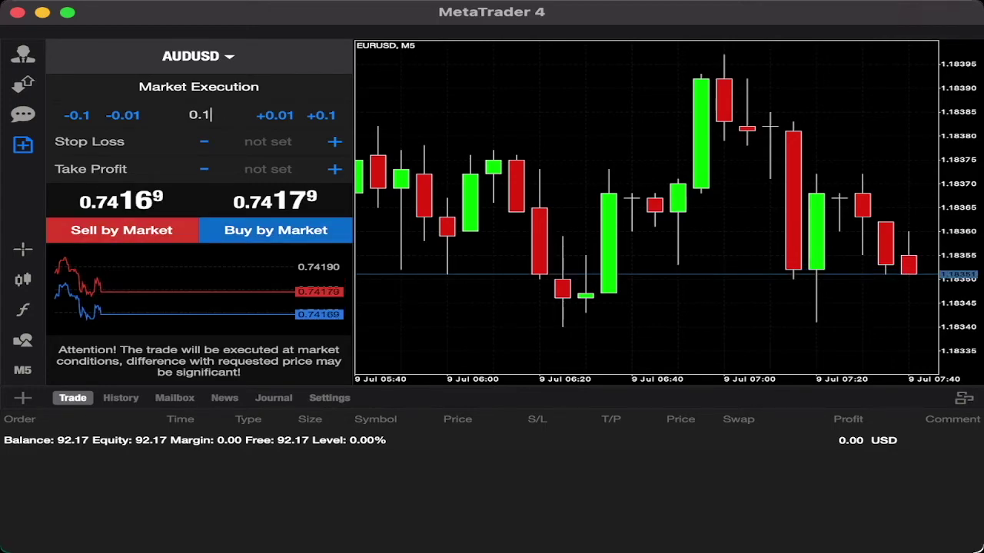
pyautogui.press('BackSpace')
pyautogui.write('01')
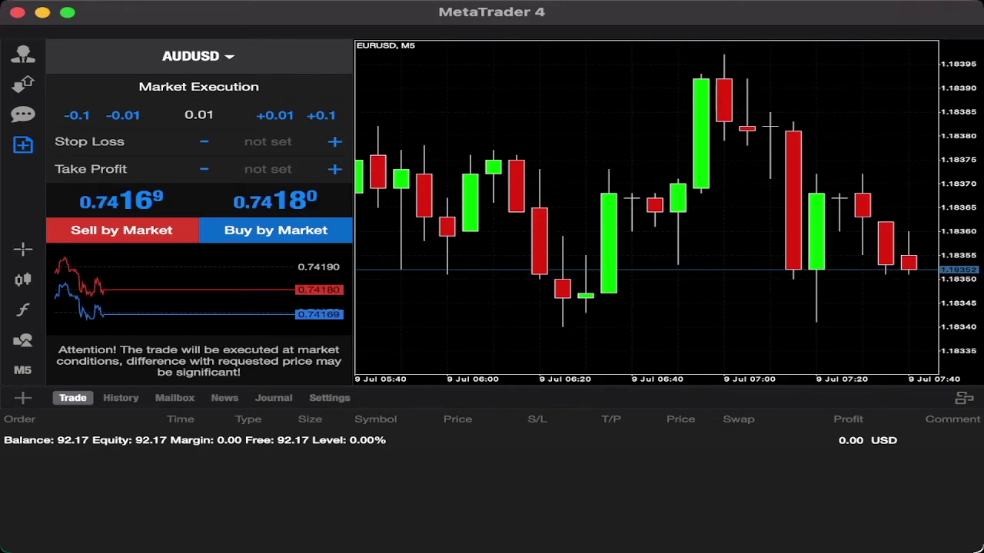
# - Look through the terminal's order history, mailbox, news, journal and settings sections
pyautogui.click(120, 397)
pyautogui.click(175, 397)
pyautogui.click(224, 397)
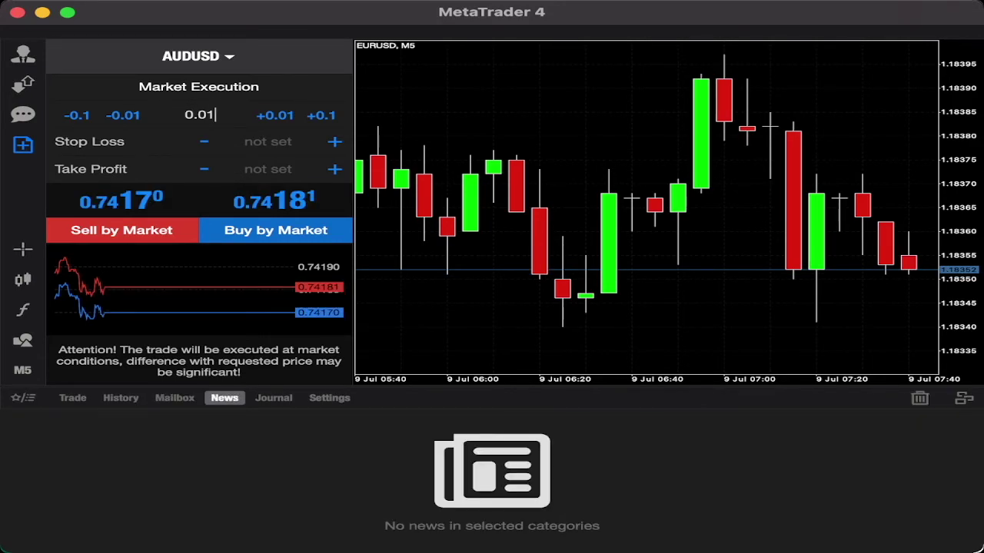
pyautogui.click(274, 398)
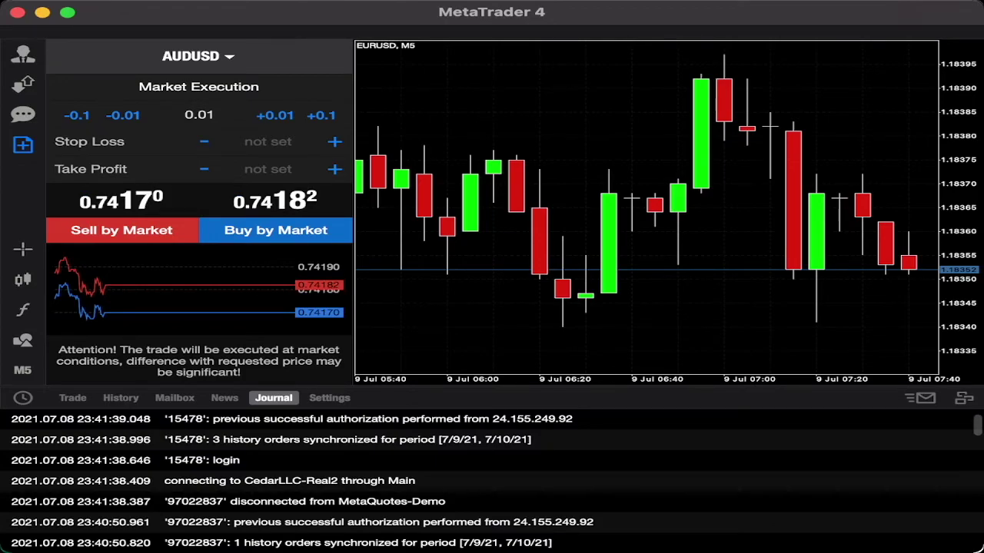
pyautogui.click(330, 397)
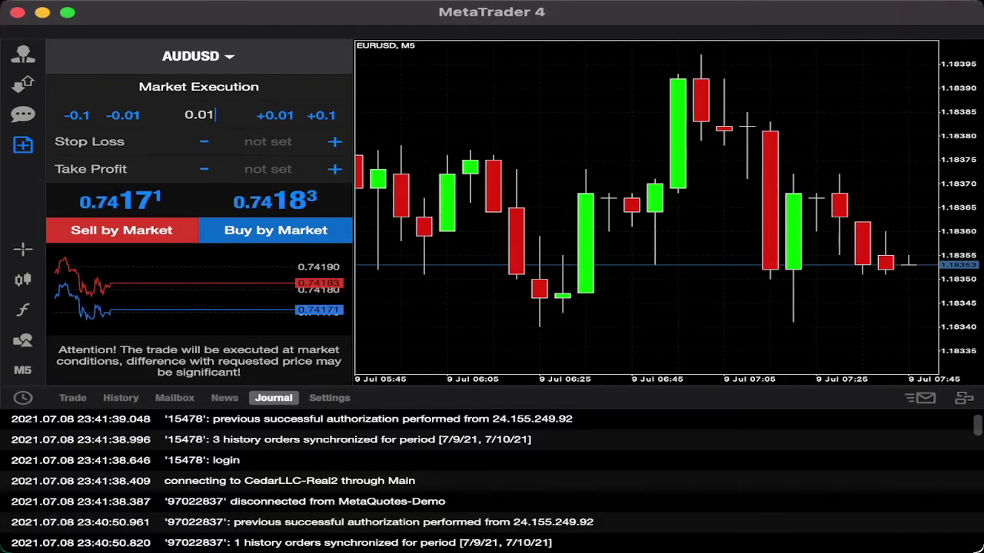
# - Examine the journal's log entries back to the earliest ones, and return to the trade overview with the account balance
pyautogui.scroll(1, 492, 476)
pyautogui.scroll(-2, 492, 476)
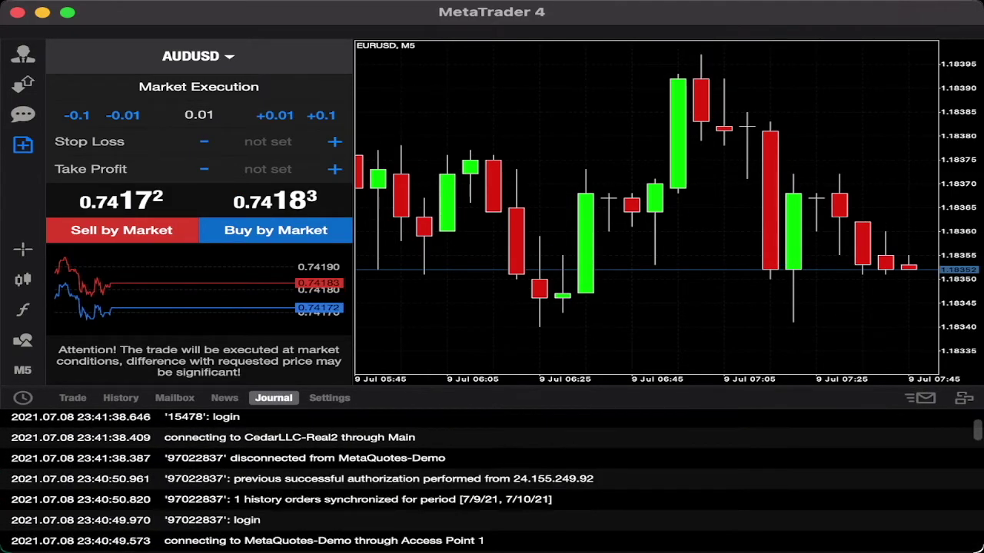
pyautogui.scroll(-15, 492, 476)
pyautogui.scroll(-15, 492, 477)
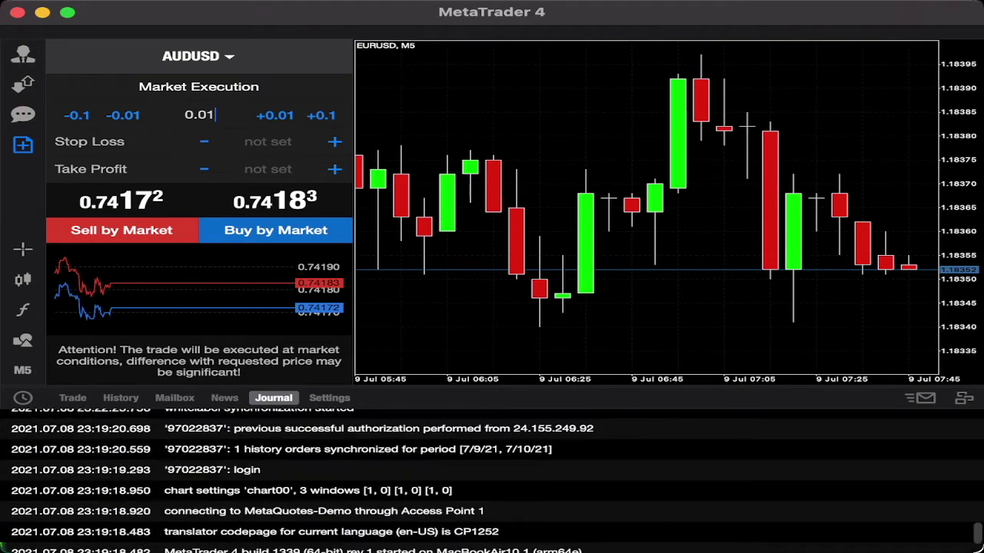
pyautogui.scroll(-3, 492, 476)
pyautogui.scroll(10, 492, 477)
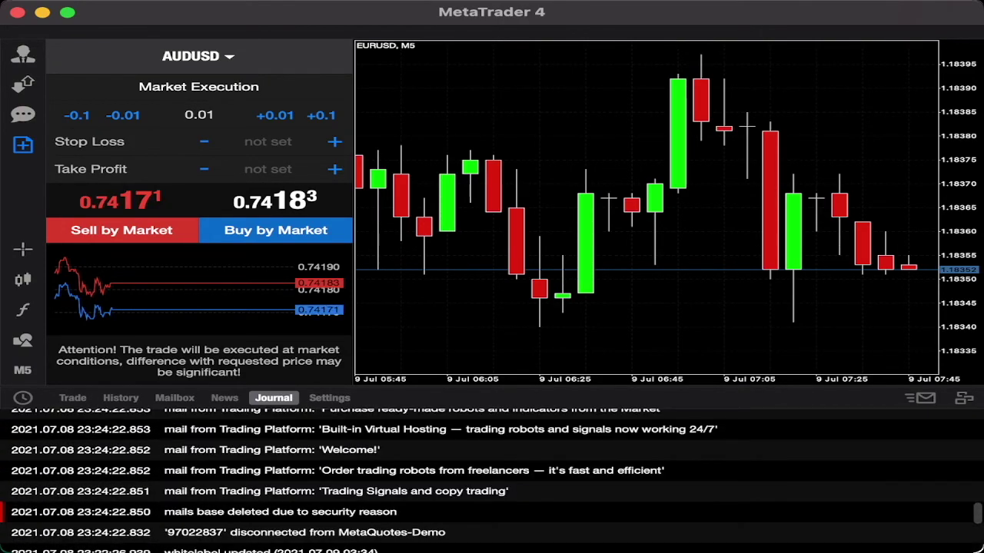
pyautogui.click(73, 398)
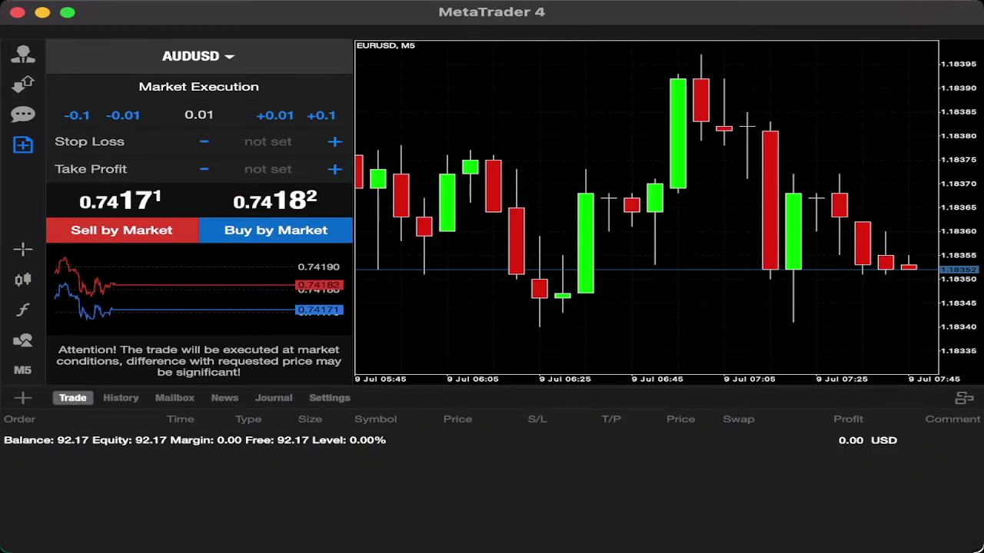